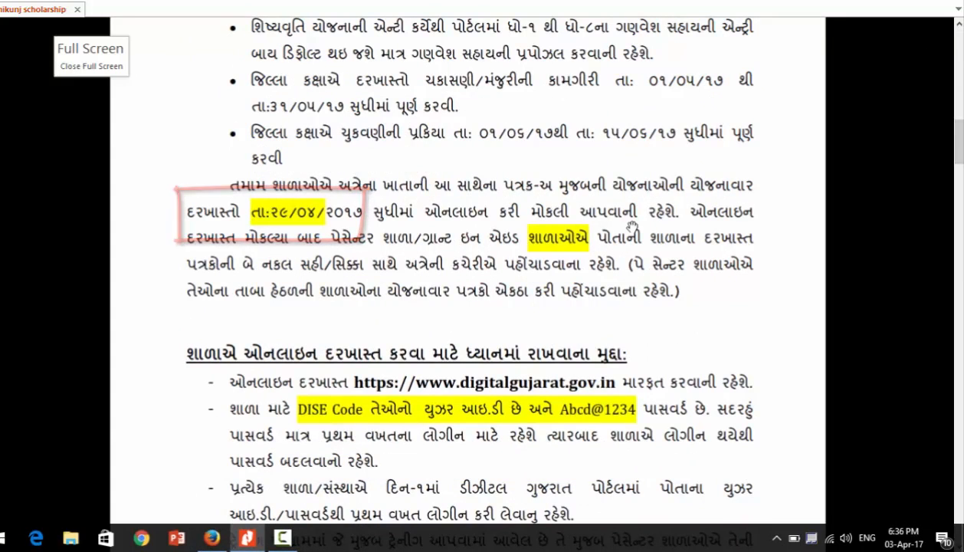
# Review the scholarship circular's schedule and select the text giving the online application period from 01/04/17 to 29/04/17.
pyautogui.scroll(-2, 631, 227)
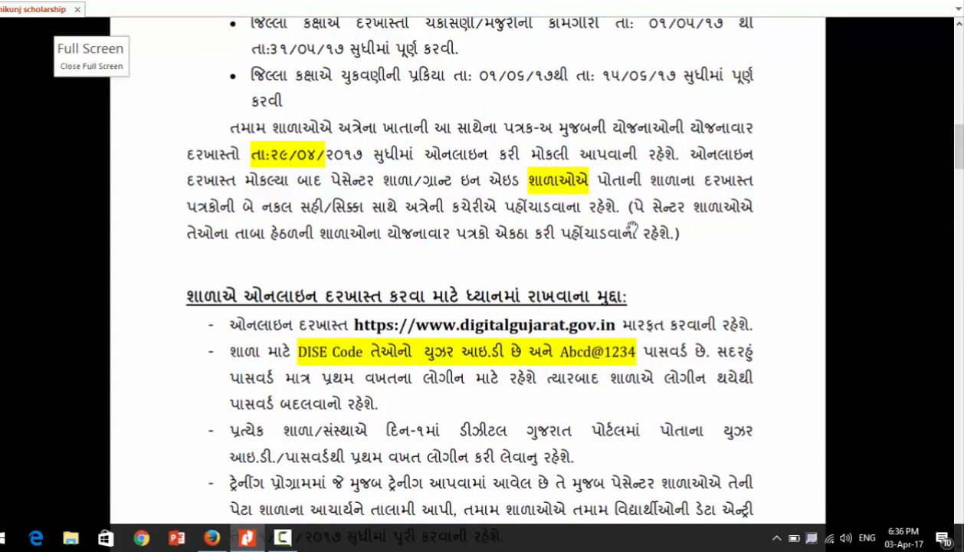
pyautogui.scroll(1, 631, 227)
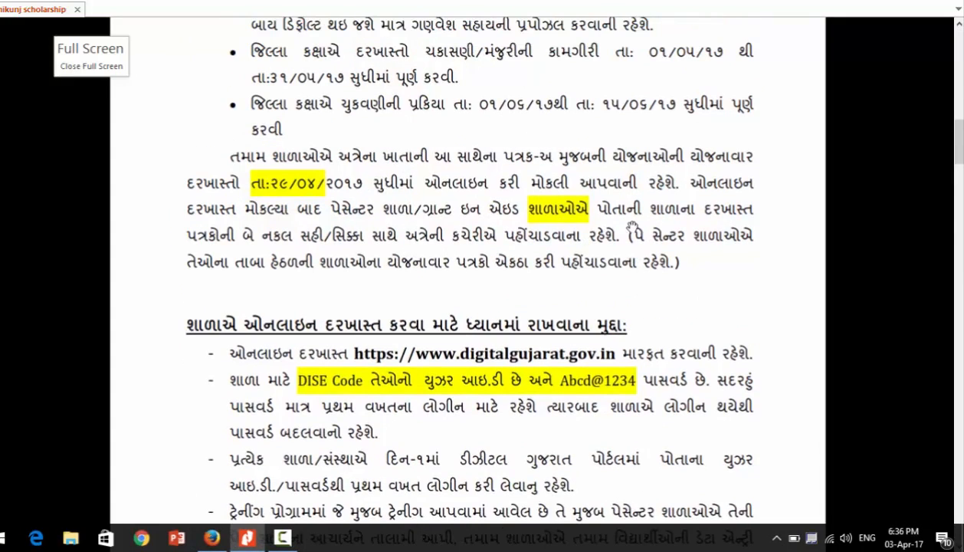
pyautogui.scroll(3, 632, 227)
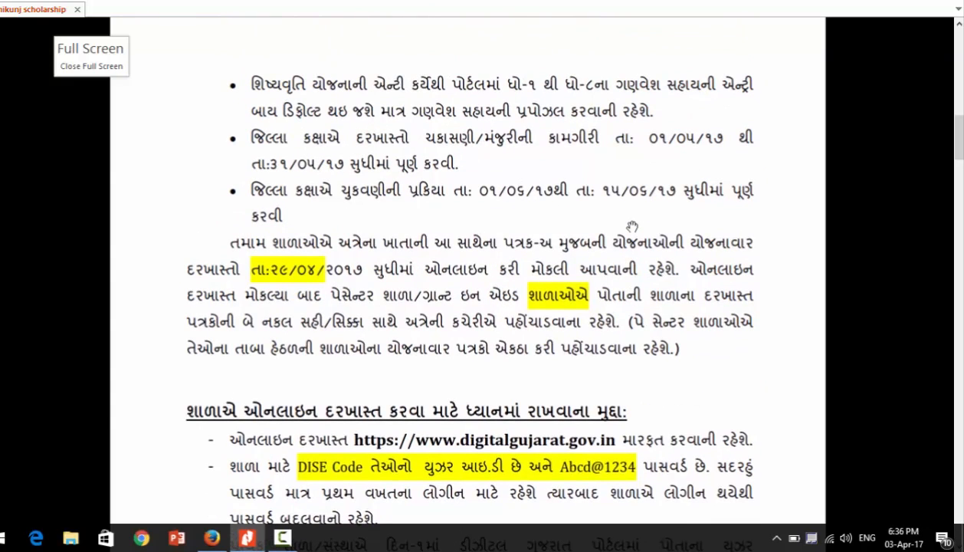
pyautogui.scroll(15, 632, 226)
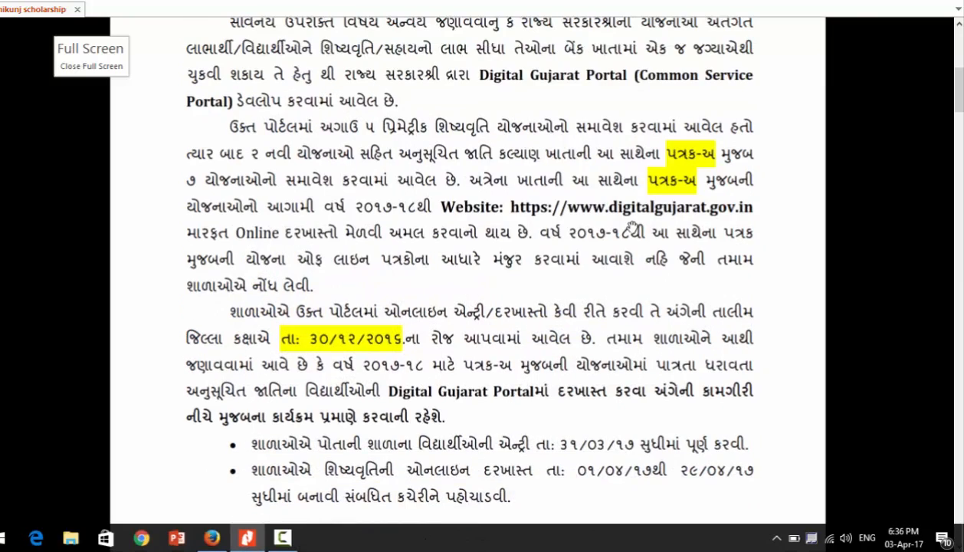
pyautogui.scroll(-1, 632, 227)
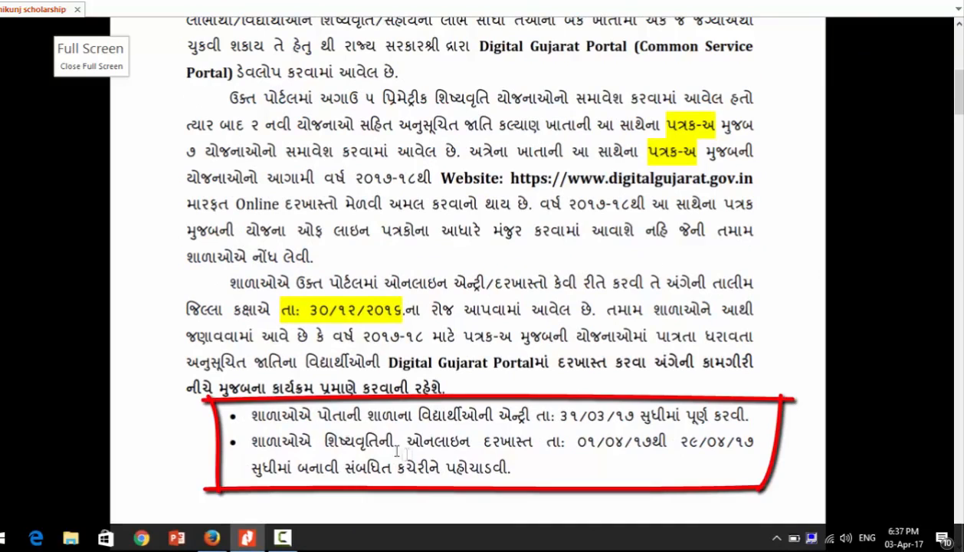
pyautogui.moveTo(406, 443)
pyautogui.mouseDown()
pyautogui.moveTo(754, 443)
pyautogui.moveTo(342, 465)
pyautogui.mouseUp()
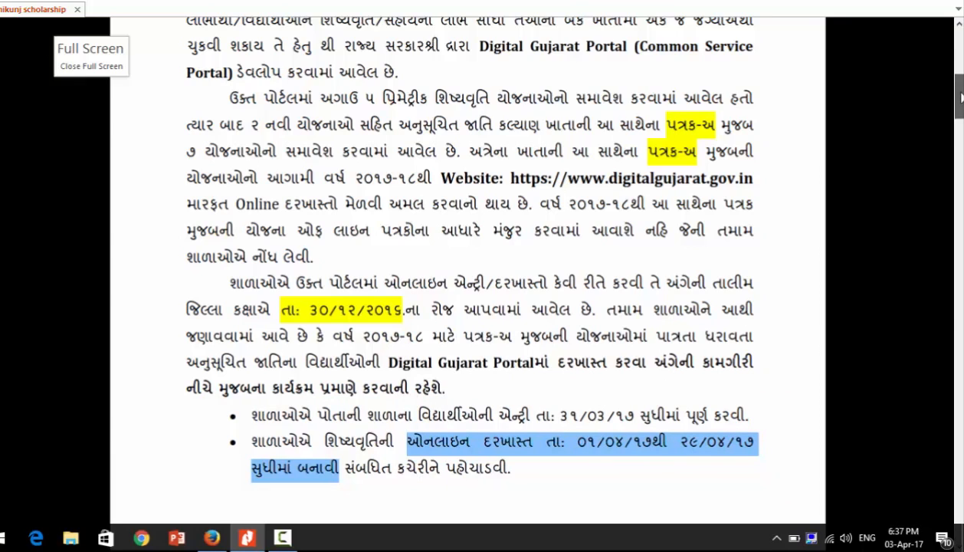
# Read the circular's deadlines and its instructions for schools on submitting online applications, through to the list of enclosures.
pyautogui.moveTo(959, 107); pyautogui.dragTo(960, 136)
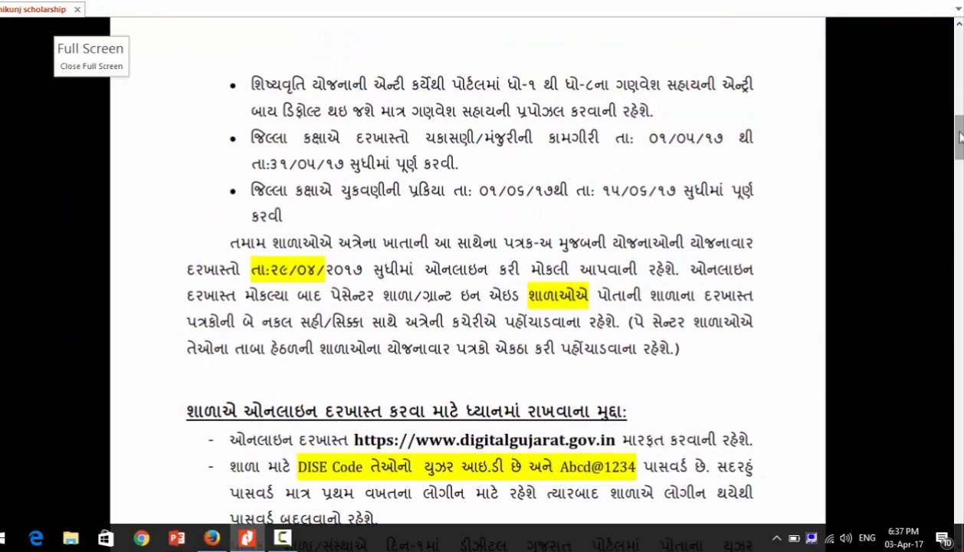
pyautogui.scroll(-3, 792, 221)
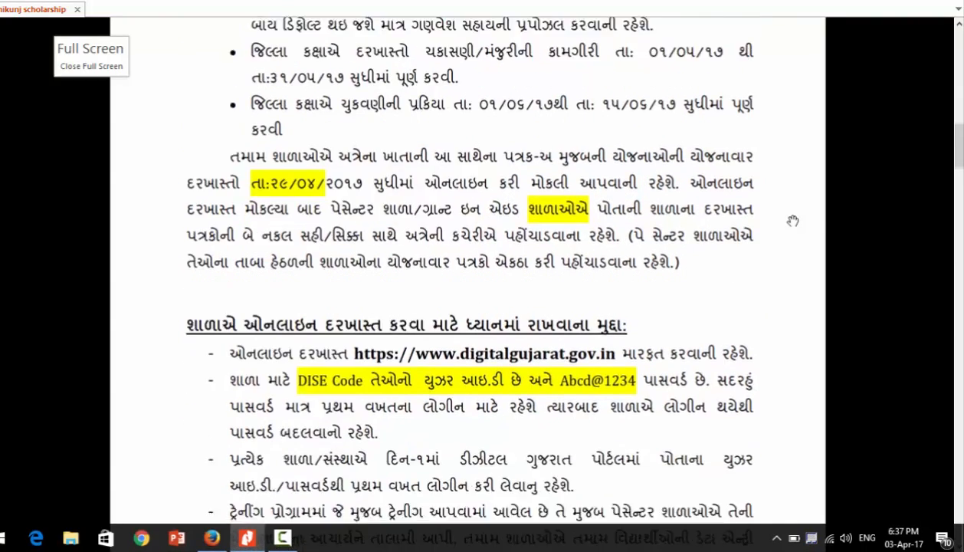
pyautogui.scroll(-4, 792, 221)
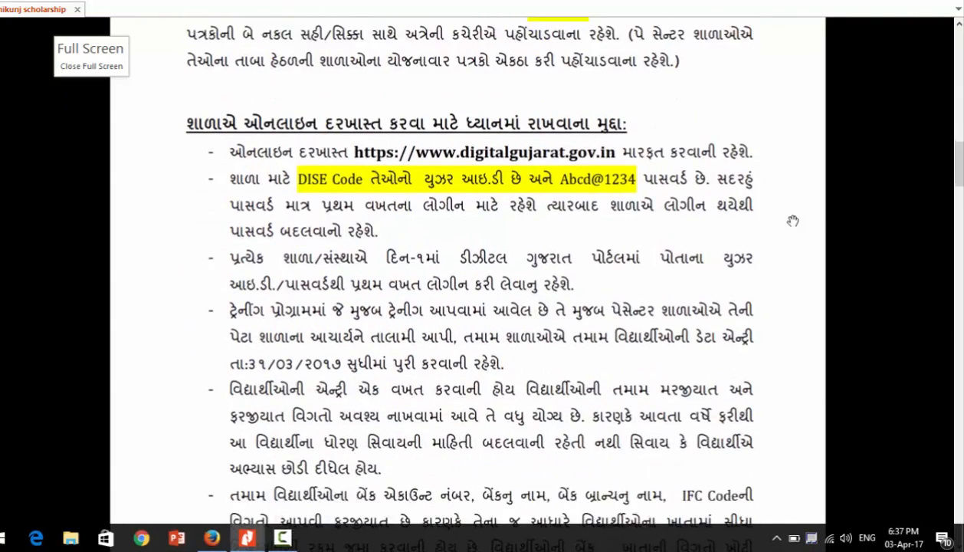
pyautogui.scroll(-1, 792, 221)
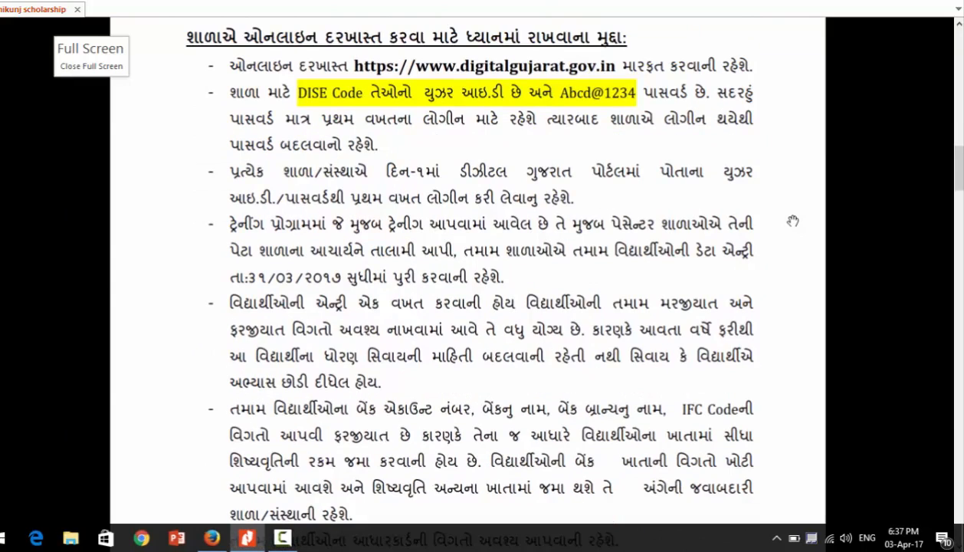
pyautogui.scroll(-1, 792, 221)
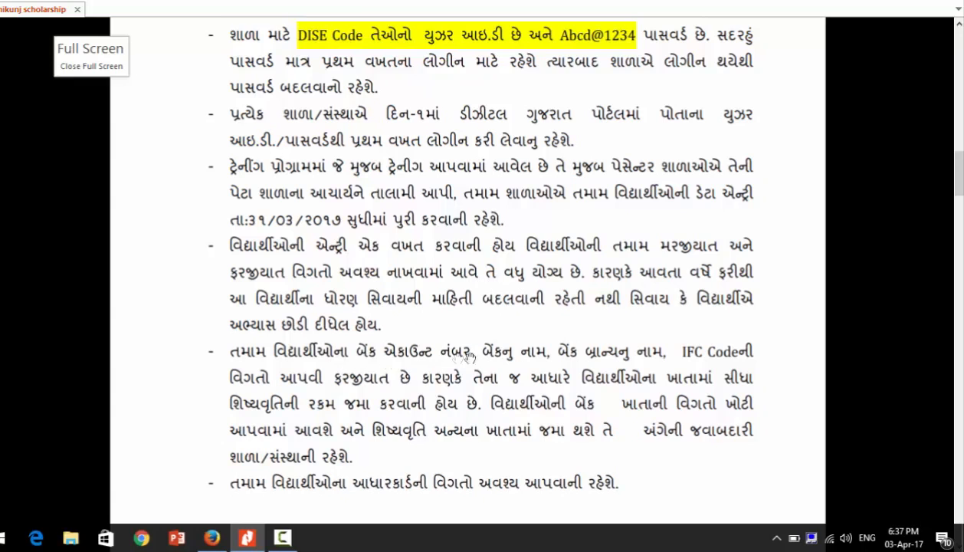
pyautogui.scroll(-1, 464, 350)
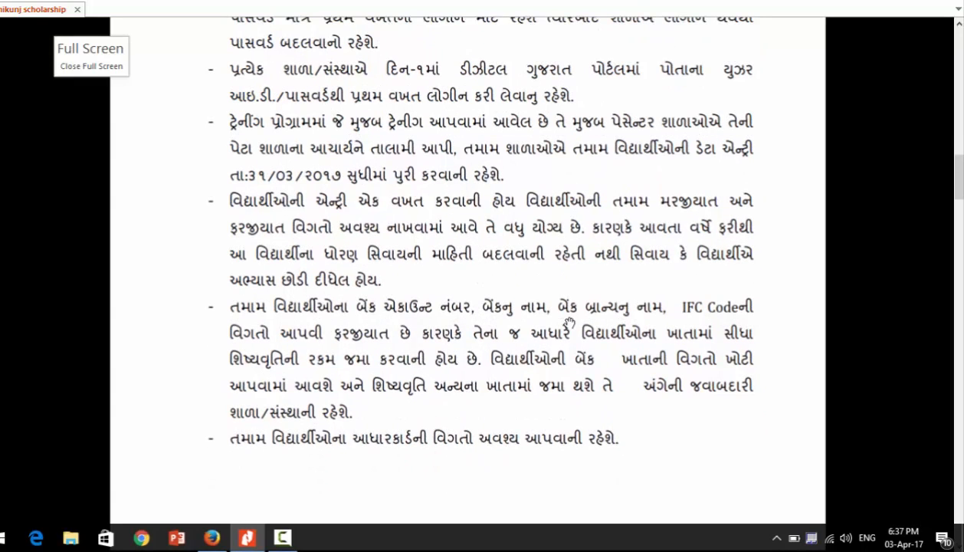
pyautogui.scroll(-10, 569, 322)
pyautogui.scroll(-5, 569, 323)
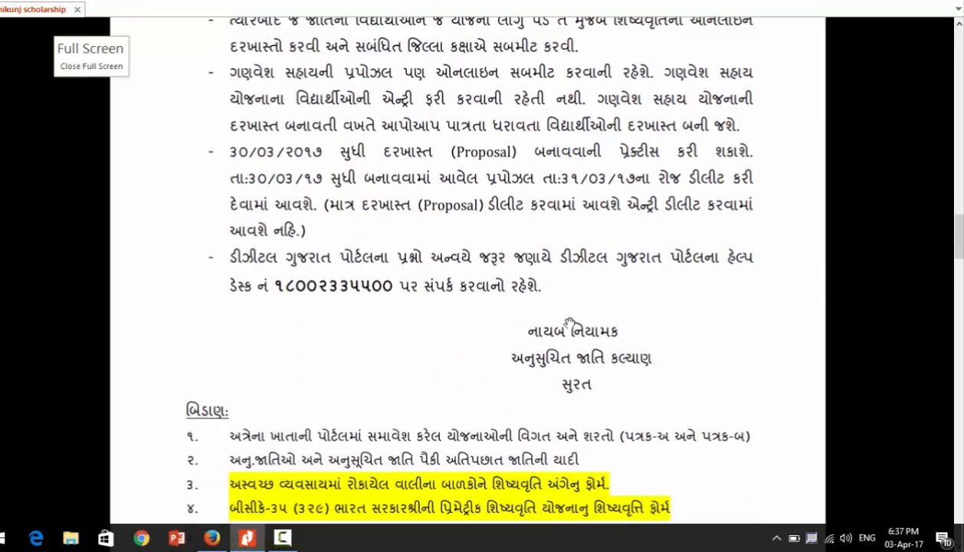
pyautogui.scroll(12, 570, 323)
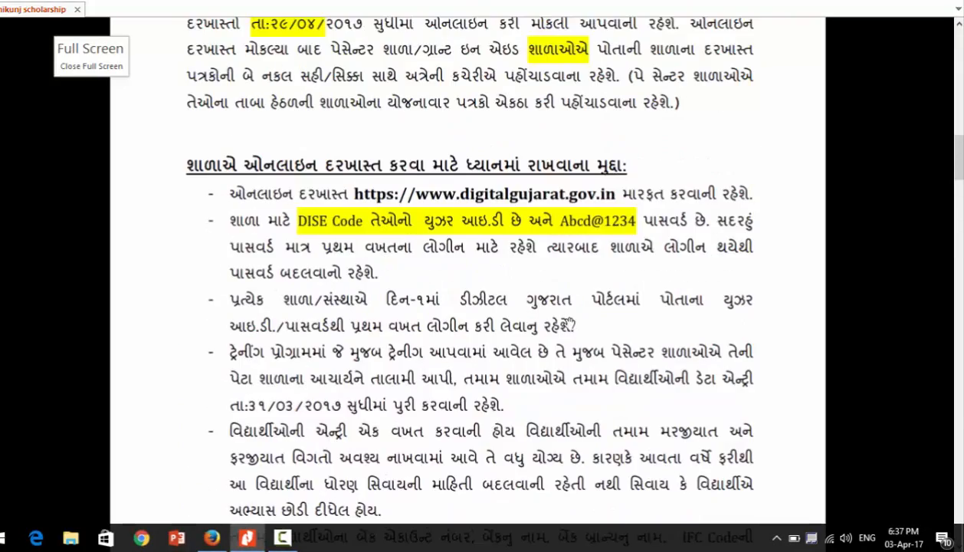
pyautogui.scroll(2, 569, 323)
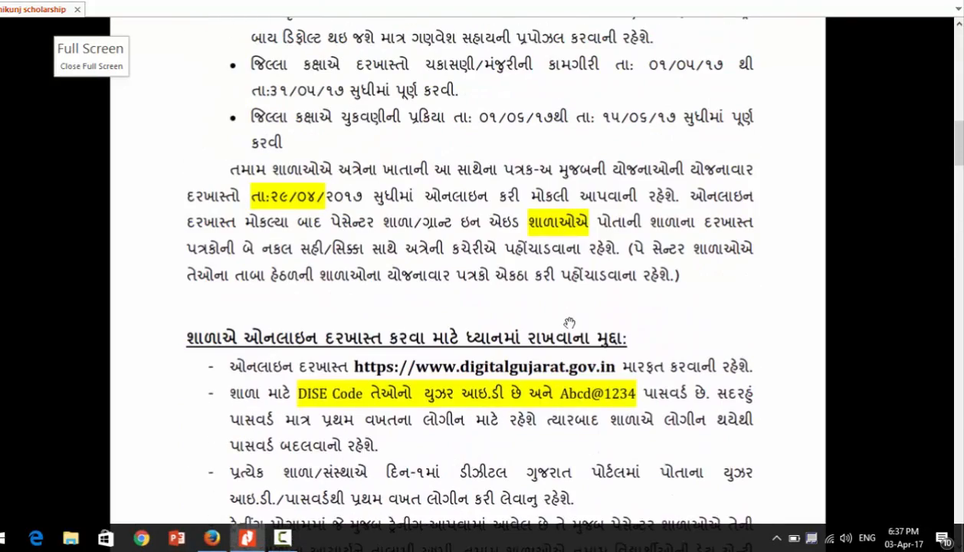
pyautogui.scroll(3, 569, 323)
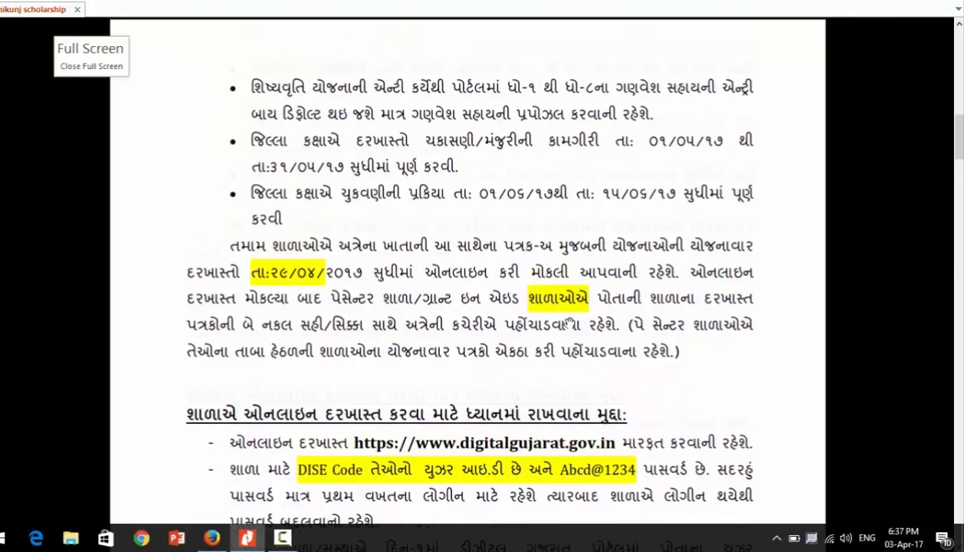
pyautogui.scroll(15, 570, 323)
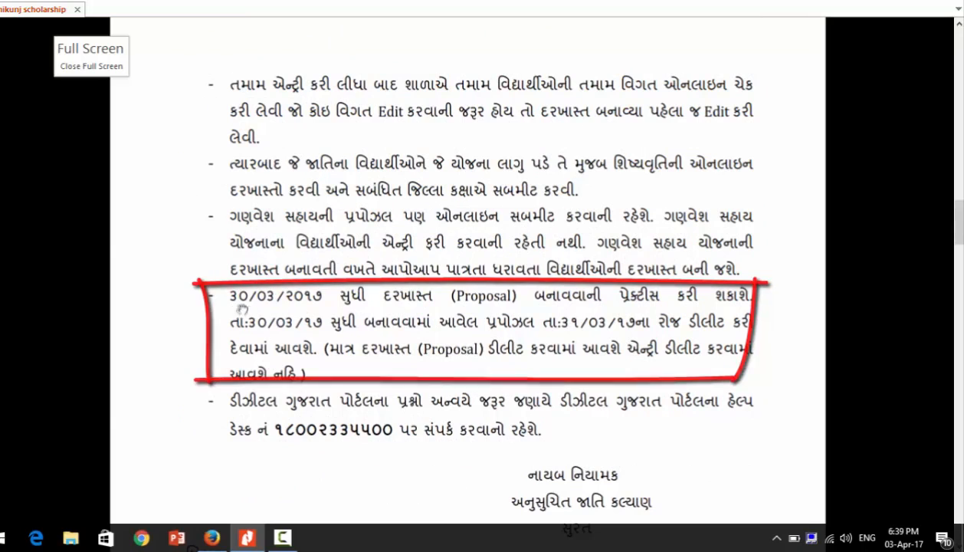
# Enlarge the circular's page with the instructions on practice proposals up to 30/03/2017 and examine that paragraph.
pyautogui.rightClick(371, 288)
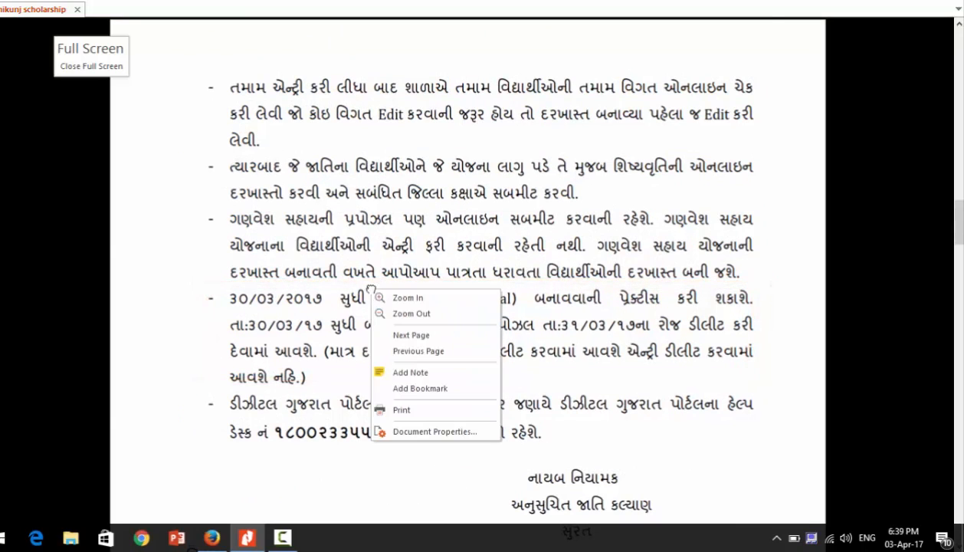
pyautogui.click(348, 306)
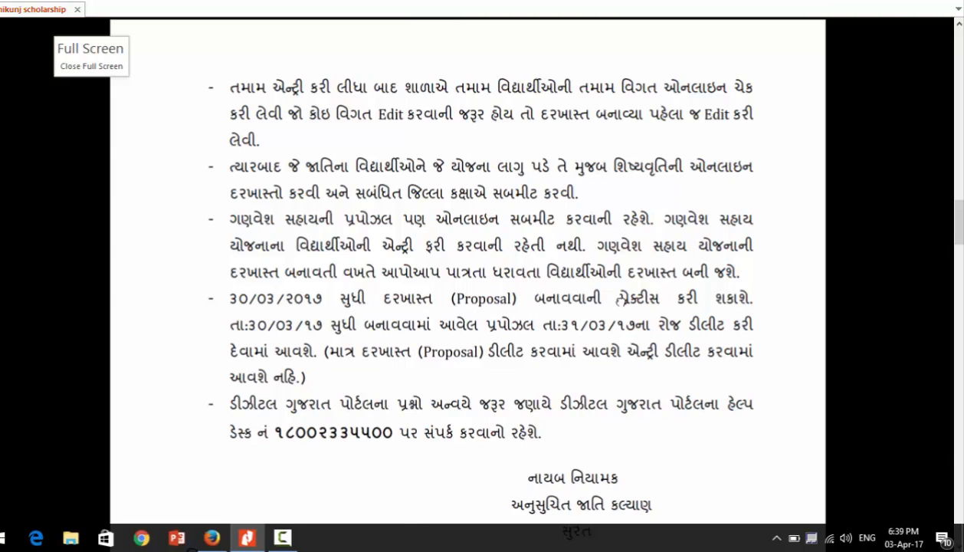
pyautogui.scroll(1, 619, 298)
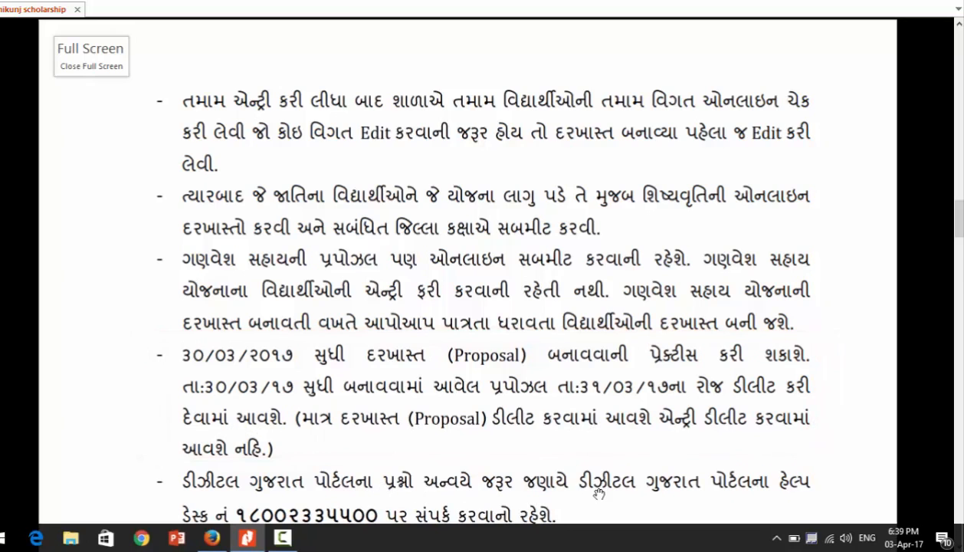
# Switch to the Digital Gujarat portal in Chrome and open the School Student Data page under School MIS.
pyautogui.hotkey('alt', 'Tab')
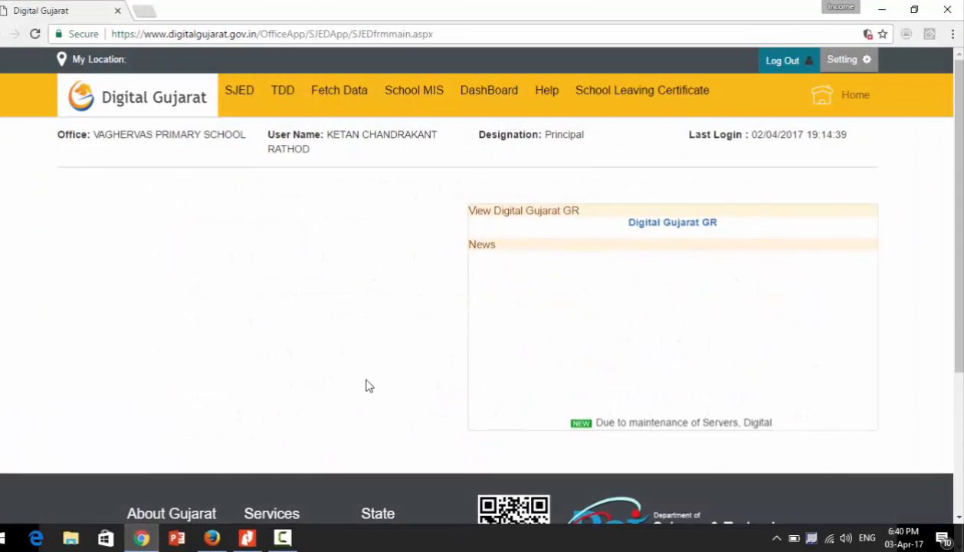
pyautogui.moveTo(414, 100)
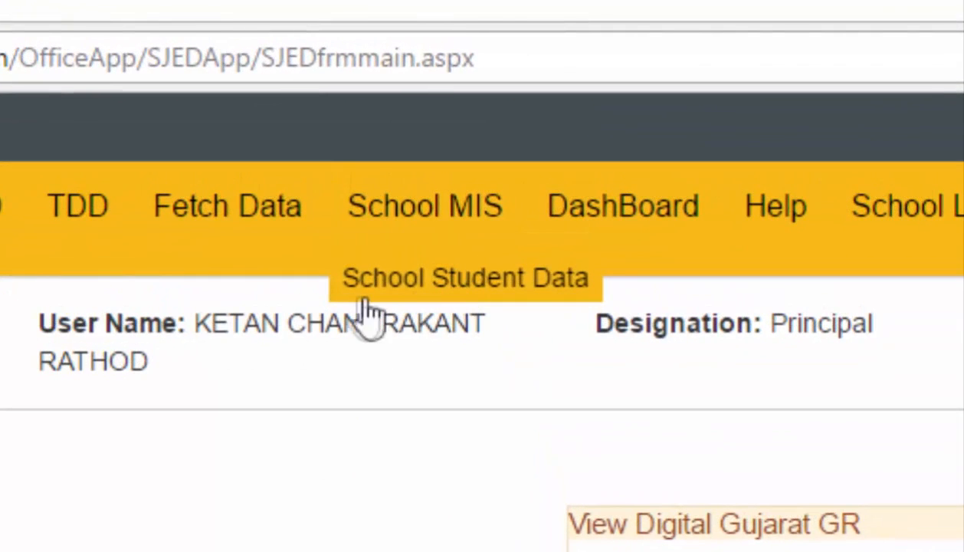
pyautogui.click(569, 285)
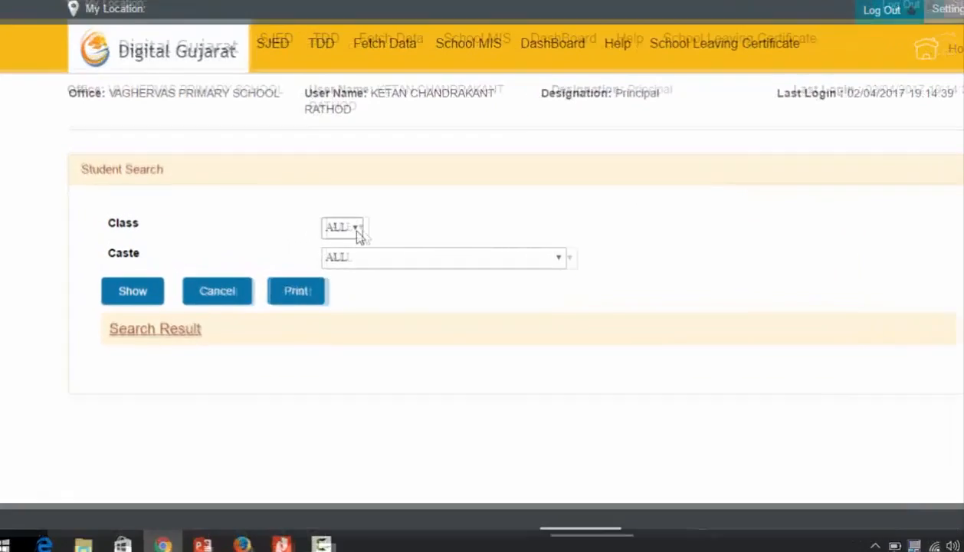
# Show the student records for class 5 with the caste category SEBC (સામાજિક અને શૈક્ષણિક રીતે પછાત વર્ગ).
pyautogui.click(322, 232)
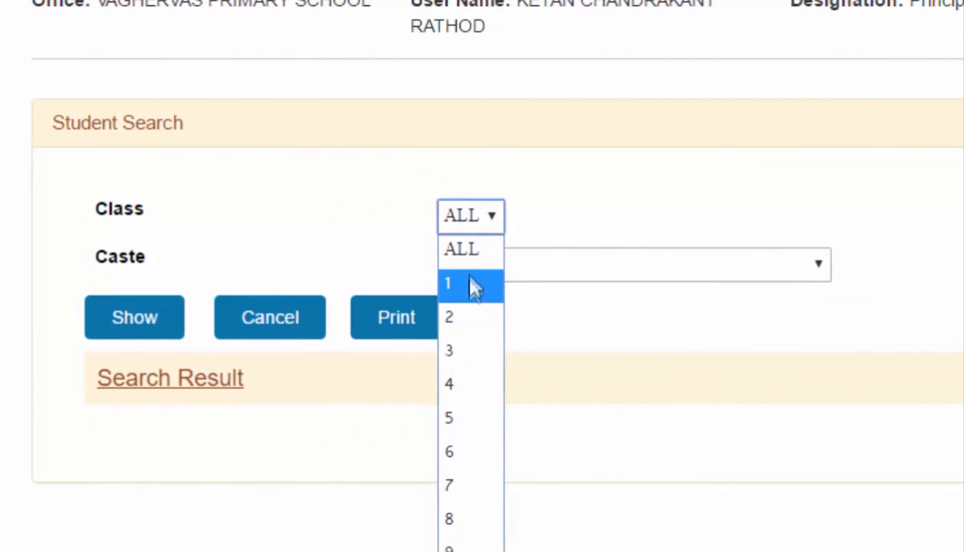
pyautogui.click(465, 418)
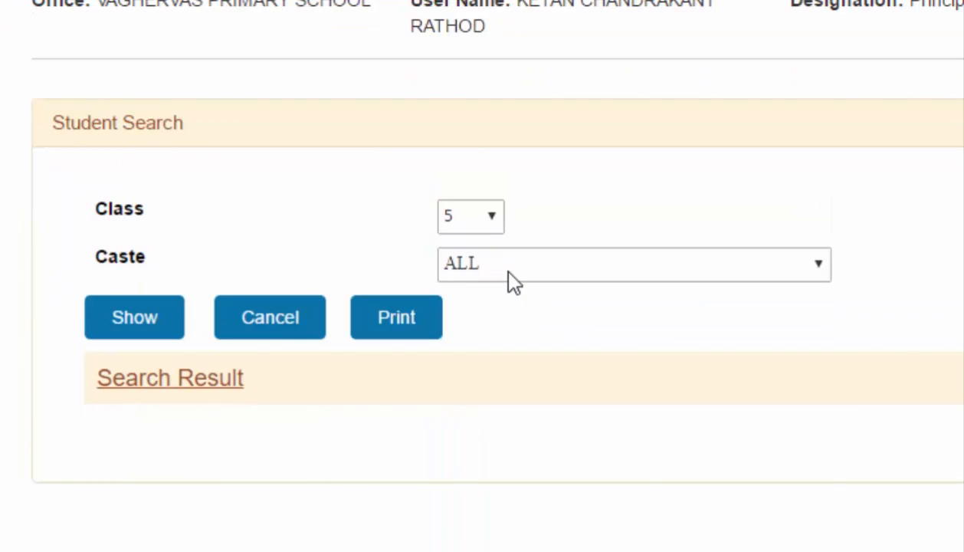
pyautogui.click(508, 271)
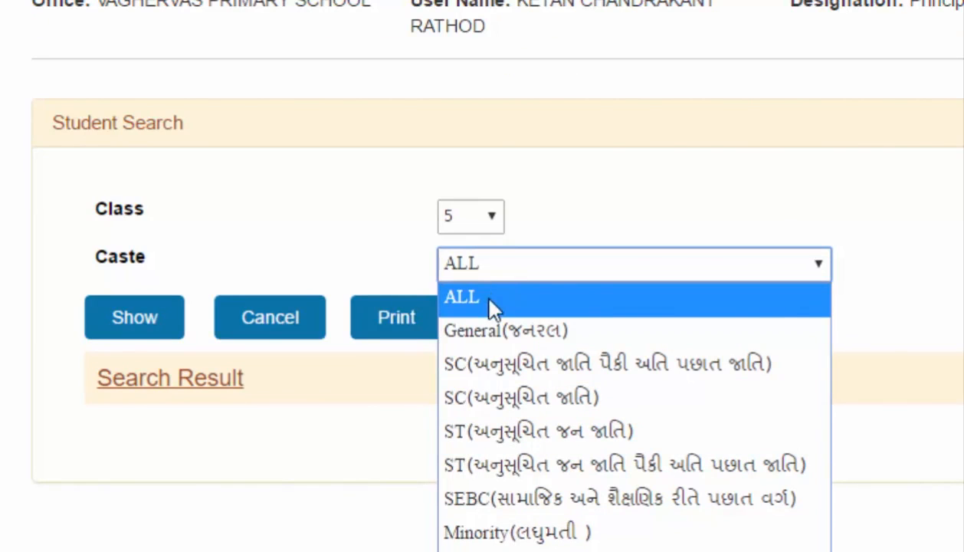
pyautogui.click(491, 502)
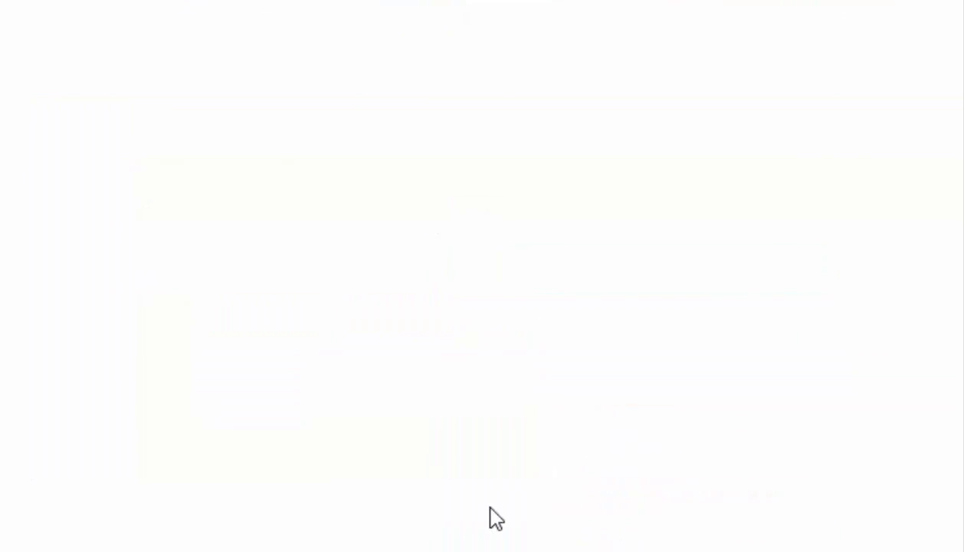
pyautogui.click(106, 326)
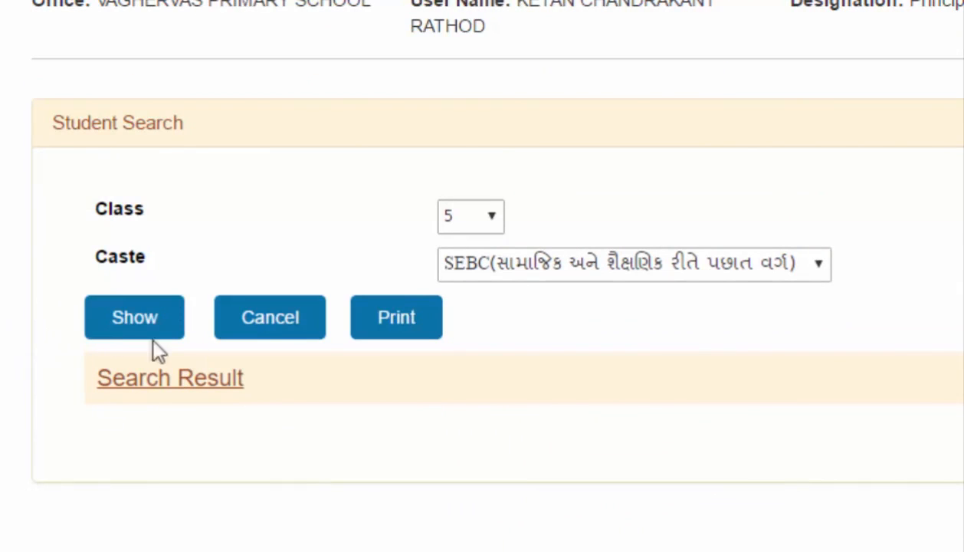
pyautogui.click(134, 328)
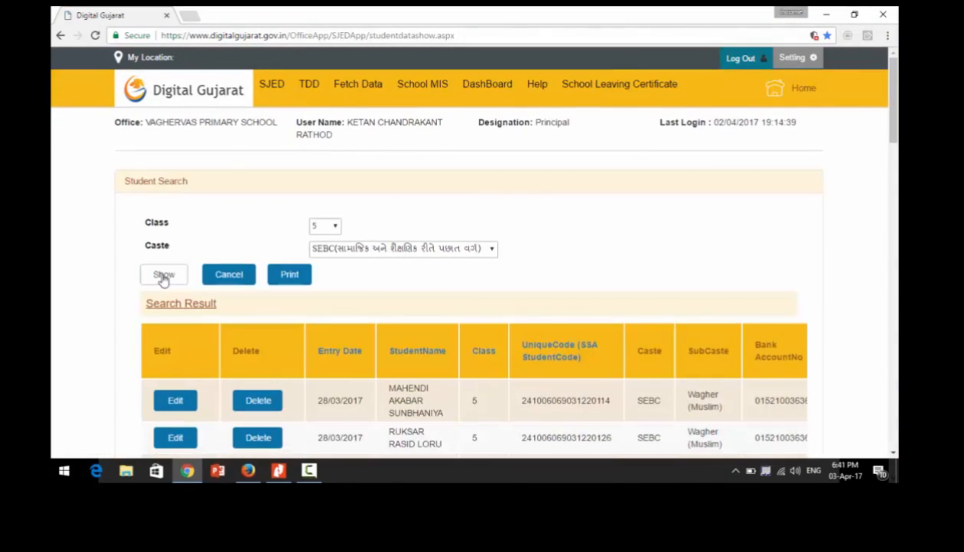
# Examine the listed students' records across all columns, from unique code to Aadhaar verification status, and further down the list.
pyautogui.moveTo(893, 100); pyautogui.dragTo(895, 197)
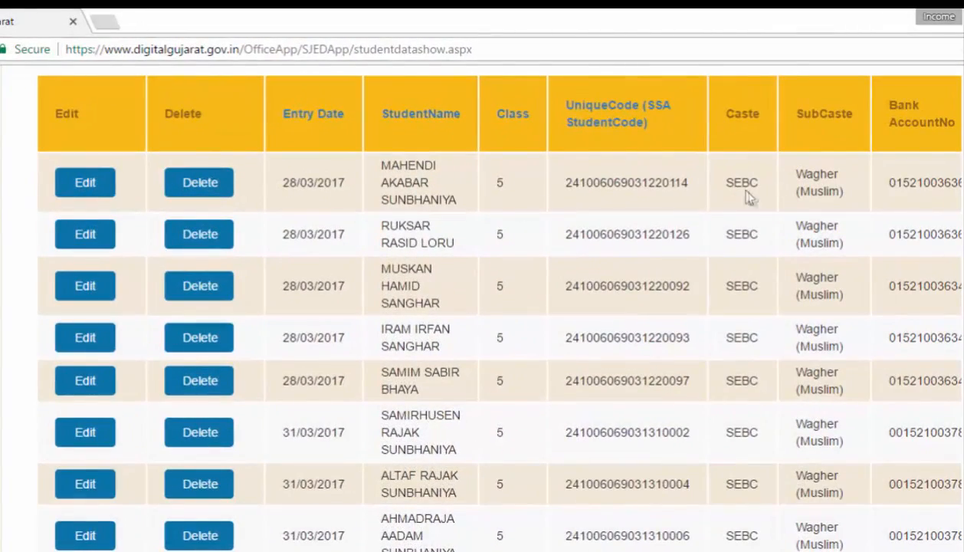
pyautogui.moveTo(587, 194); pyautogui.dragTo(850, 199)
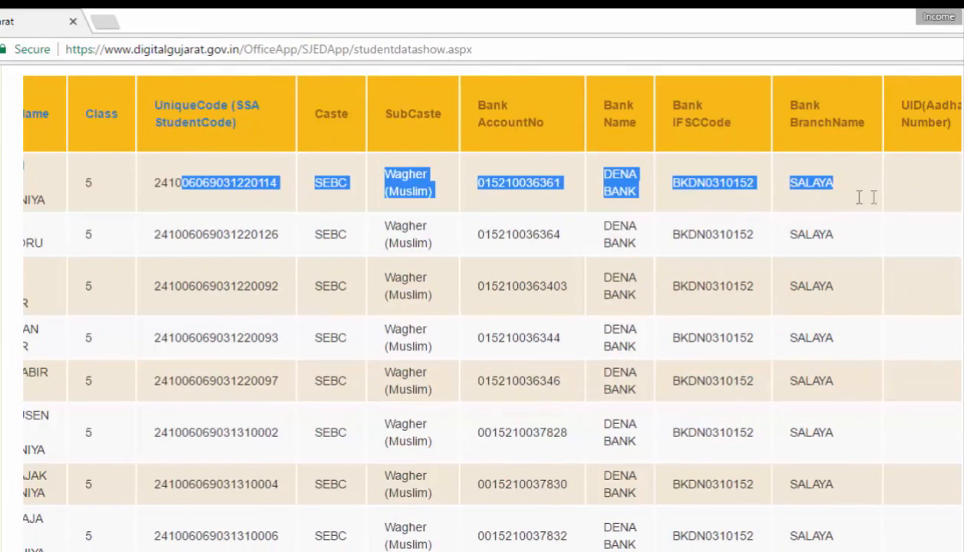
pyautogui.moveTo(929, 193); pyautogui.dragTo(889, 184)
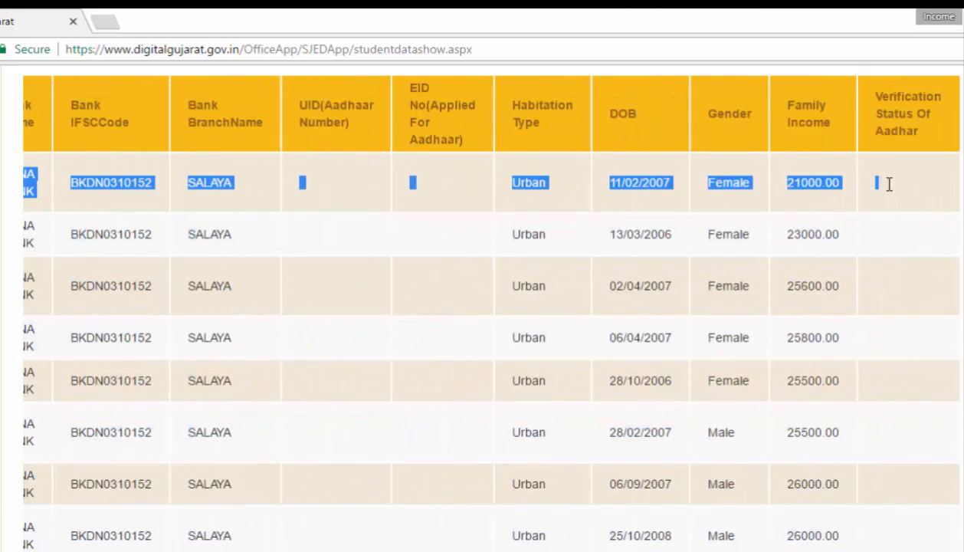
pyautogui.hscroll(-10, 493, 187)
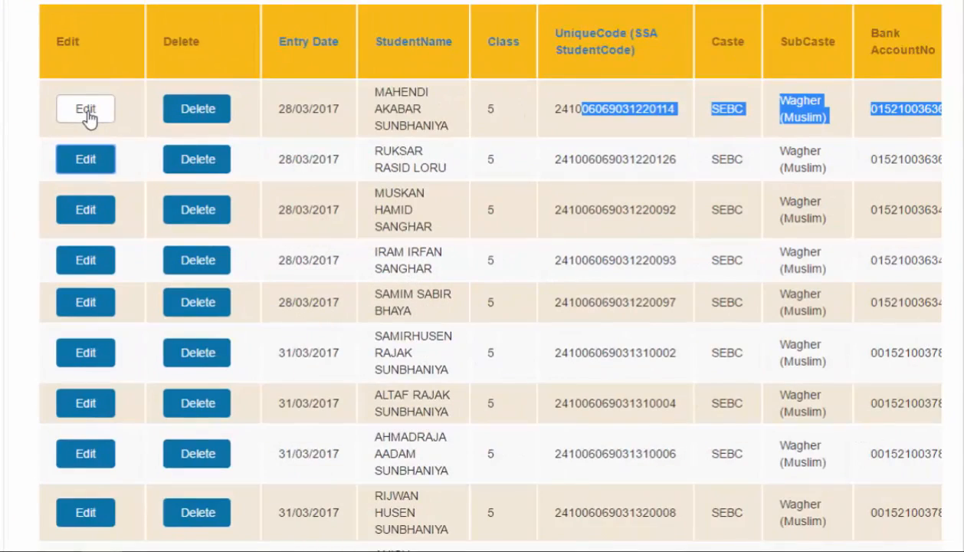
pyautogui.click(767, 100)
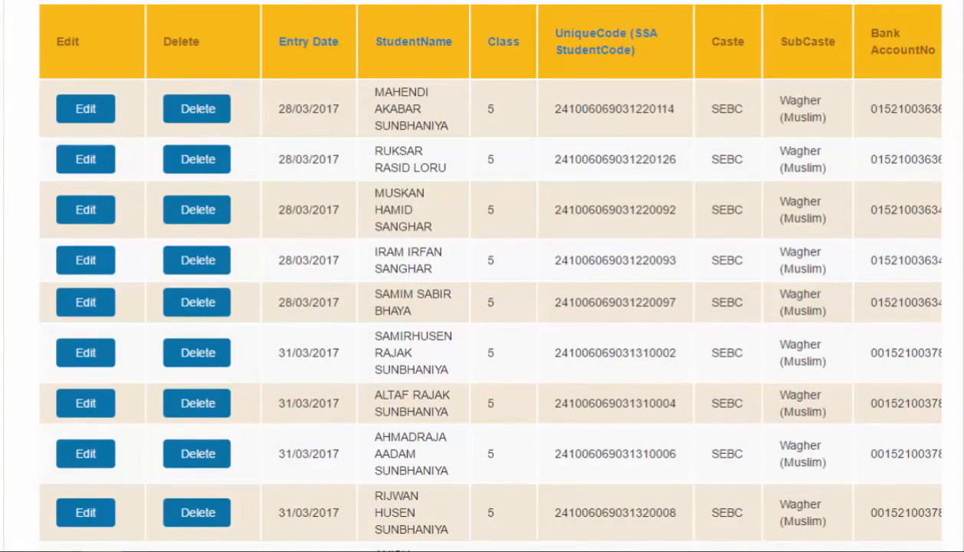
pyautogui.scroll(-6, 339, 136)
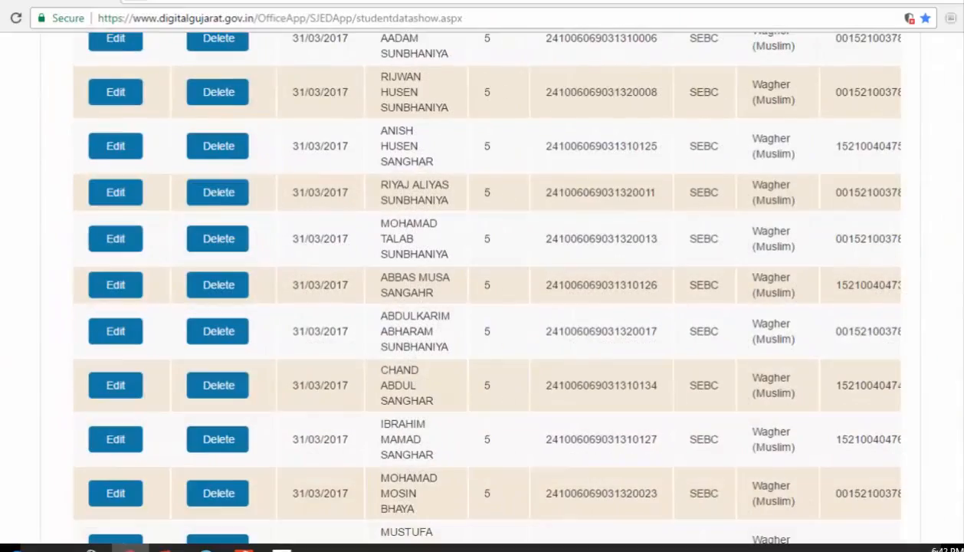
# Open page 6 of the class 5 SEBC student list.
pyautogui.scroll(-7, 907, 259)
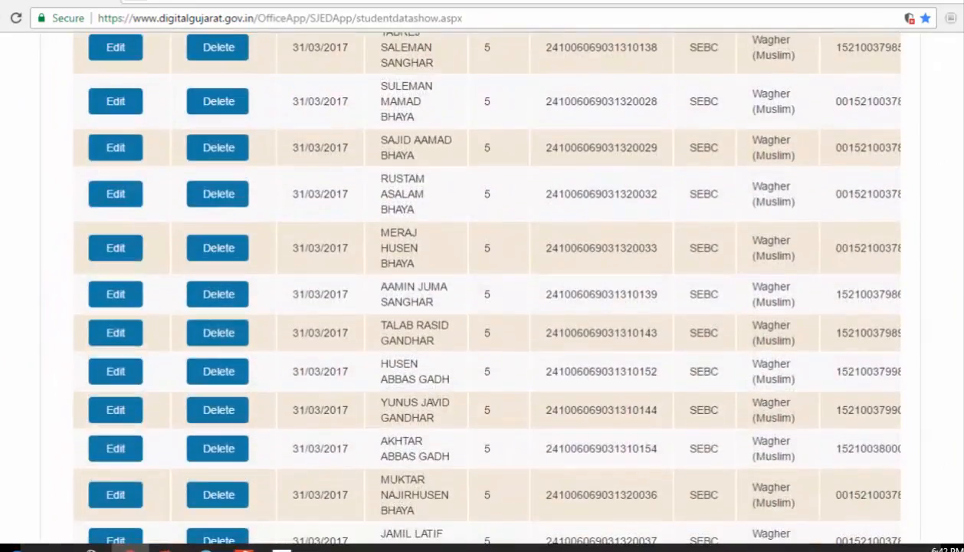
pyautogui.scroll(-4, 349, 390)
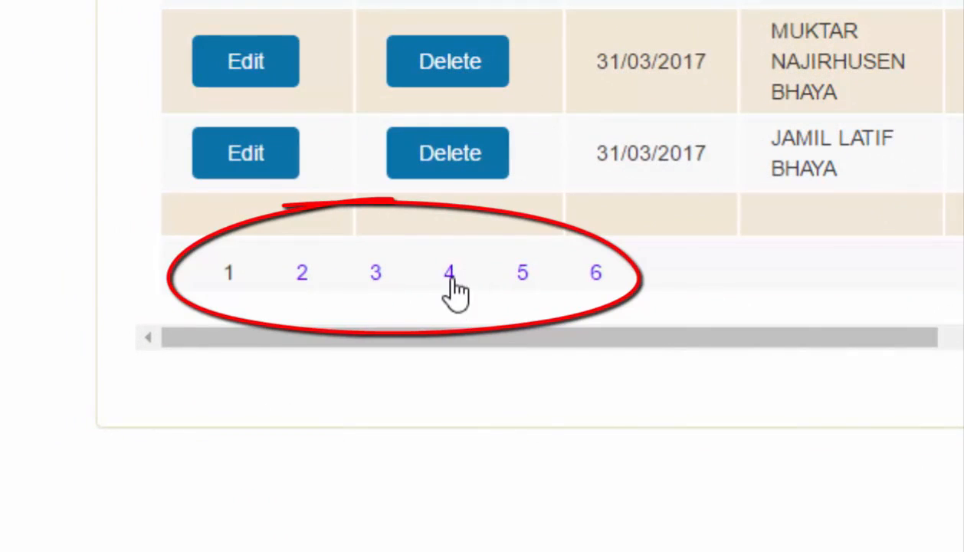
pyautogui.click(596, 274)
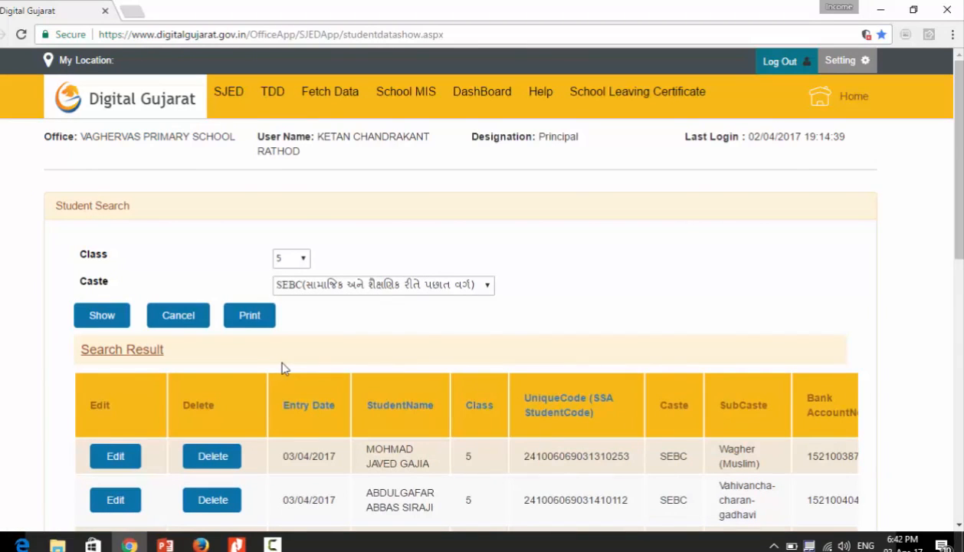
# Try to print the class 5 SEBC student list from the Student Search page.
pyautogui.scroll(-2, 895, 200)
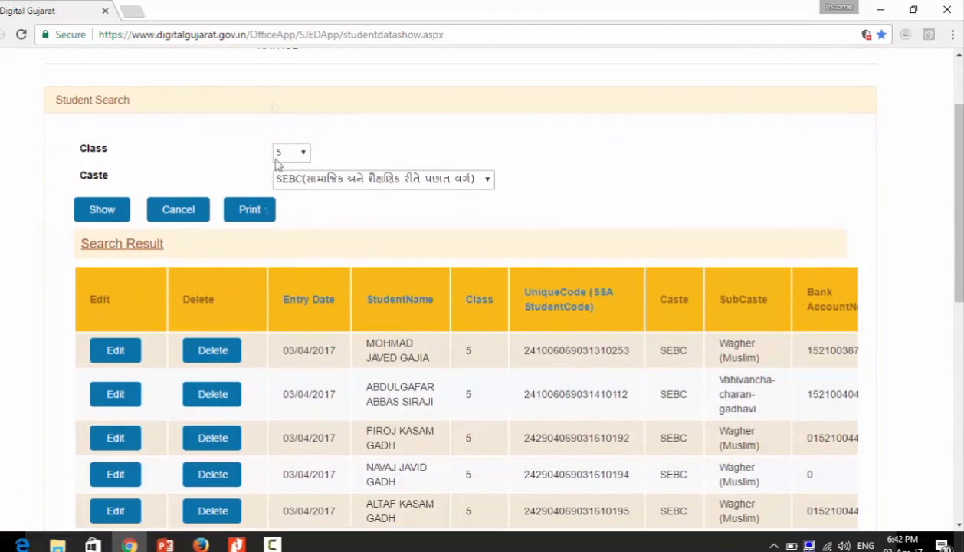
pyautogui.click(242, 213)
pyautogui.click(245, 218)
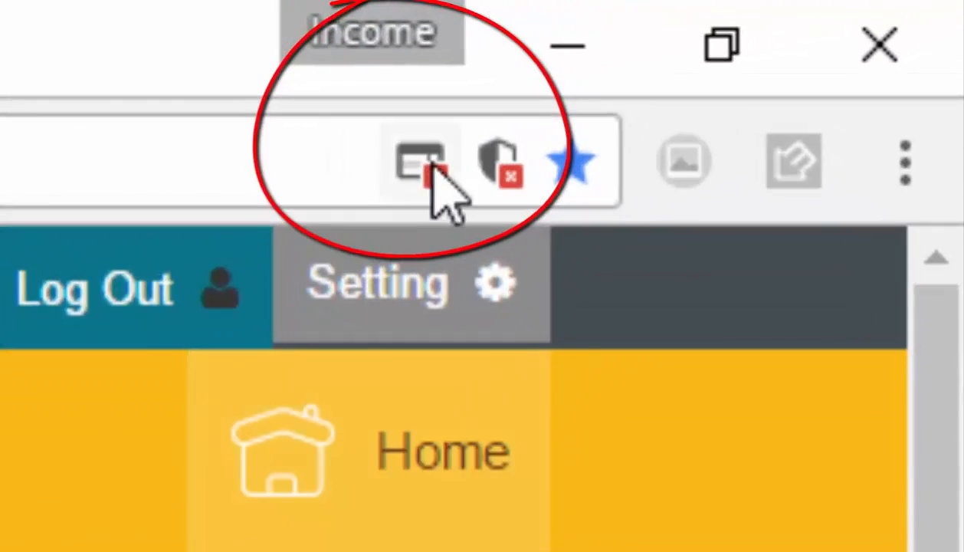
pyautogui.click(427, 164)
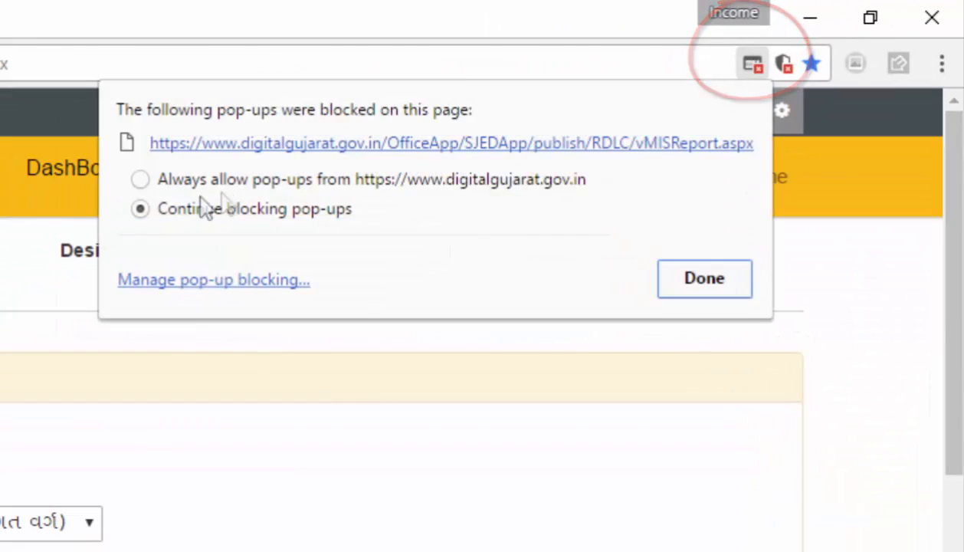
pyautogui.click(242, 182)
pyautogui.click(668, 276)
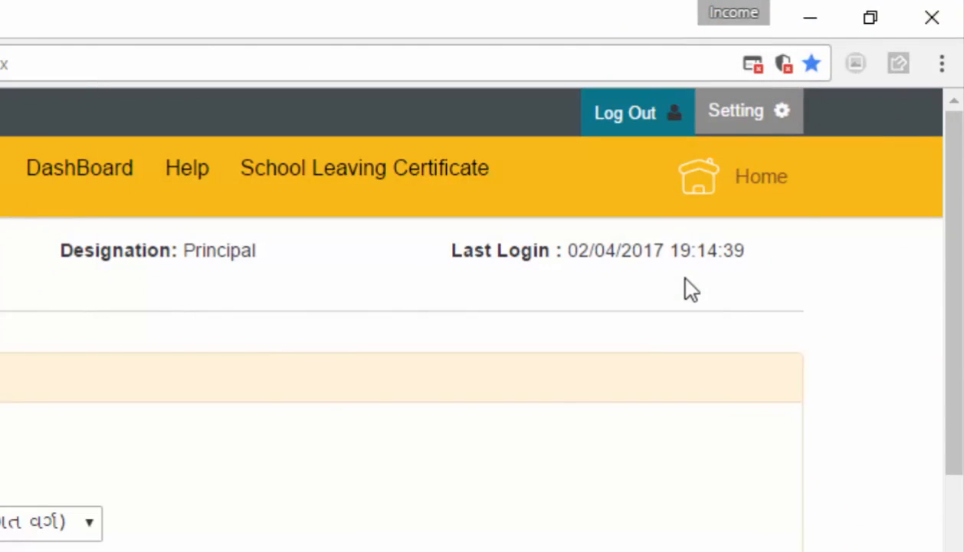
pyautogui.click(755, 65)
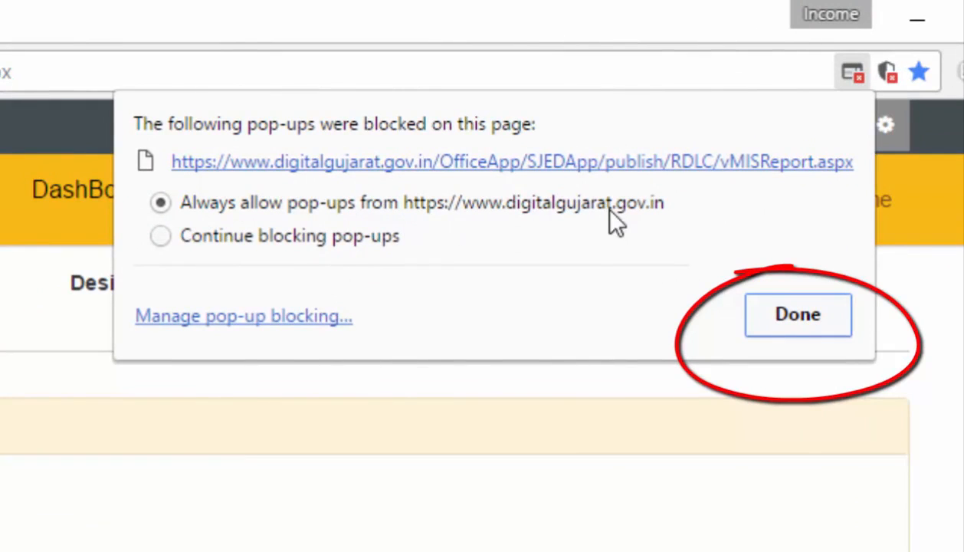
pyautogui.click(766, 322)
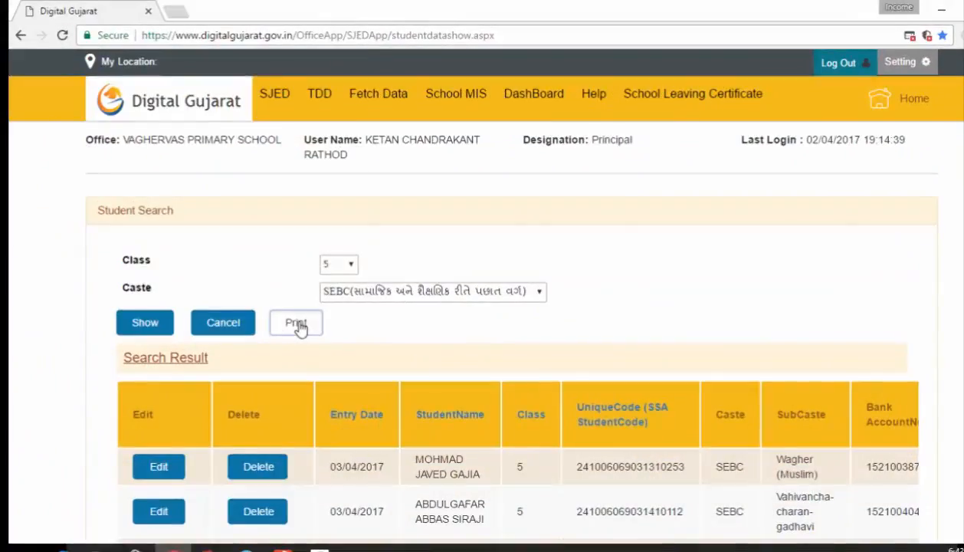
# Generate the printable Student Detail Report for the class 5 SEBC students and maximize its window.
pyautogui.click(299, 326)
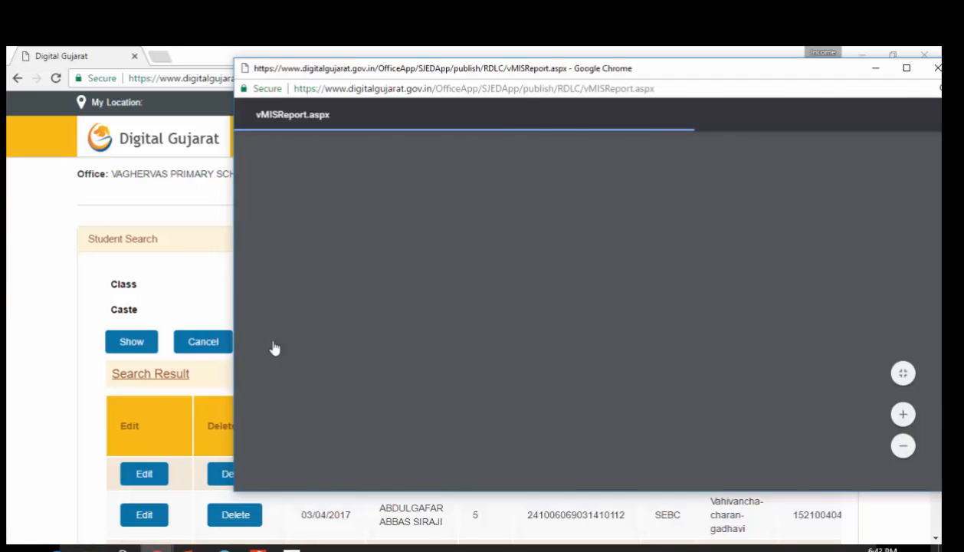
pyautogui.doubleClick(556, 69)
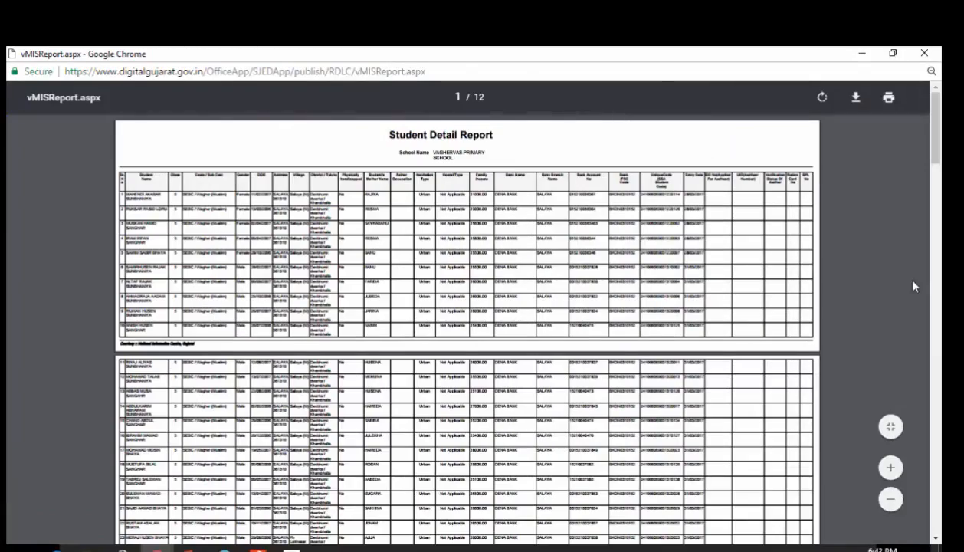
pyautogui.moveTo(935, 129); pyautogui.dragTo(936, 107)
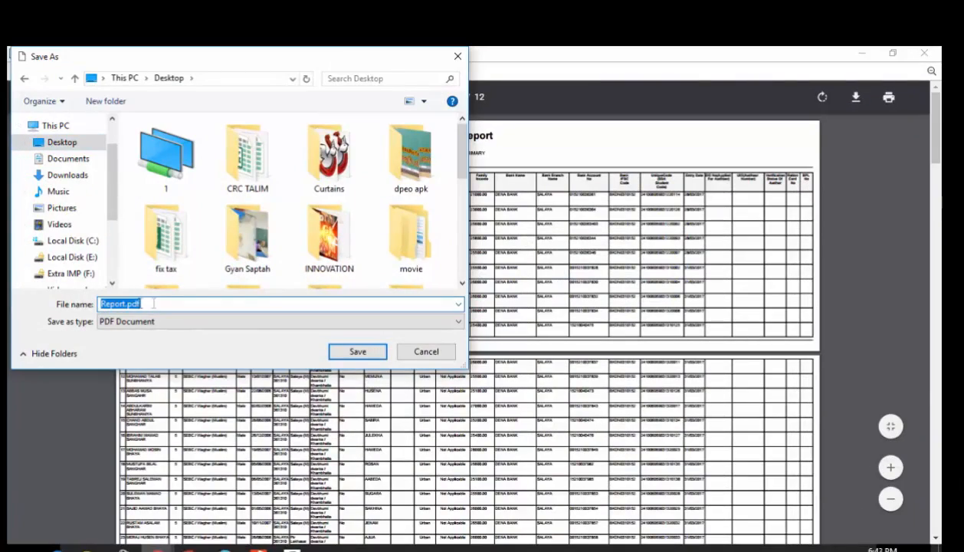
# Save the report to the Desktop as a PDF named "std 5 shishyvruti online print".
pyautogui.moveTo(156, 304); pyautogui.dragTo(83, 302)
pyautogui.write('std 5 shishy')
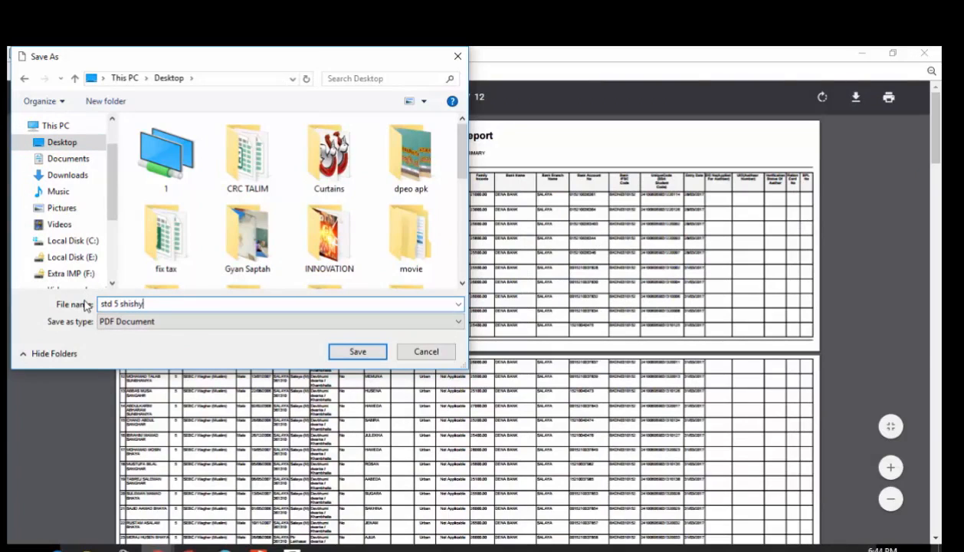
pyautogui.write('vruti online print')
pyautogui.click(341, 353)
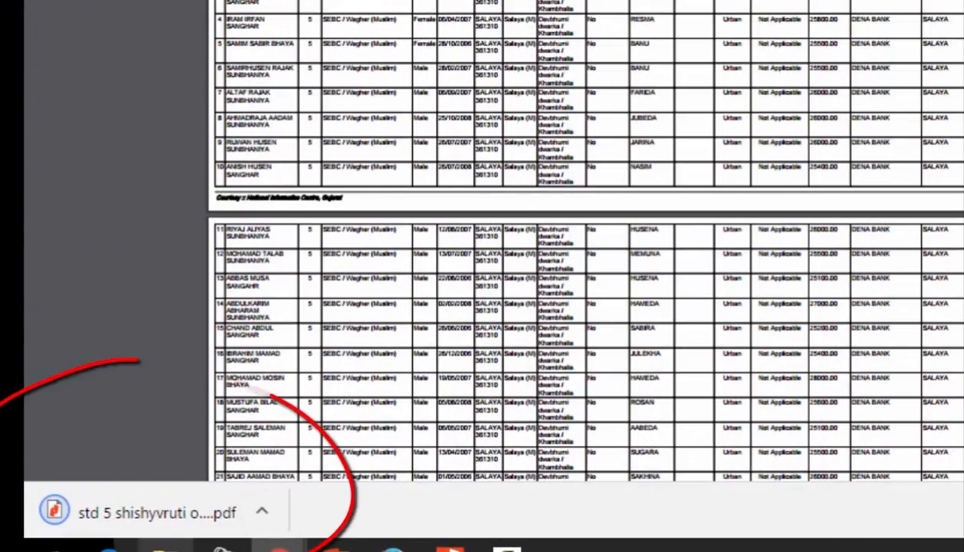
# Open the downloaded report PDF in the browser, look over its first pages, and close it again.
pyautogui.click(262, 512)
pyautogui.click(343, 341)
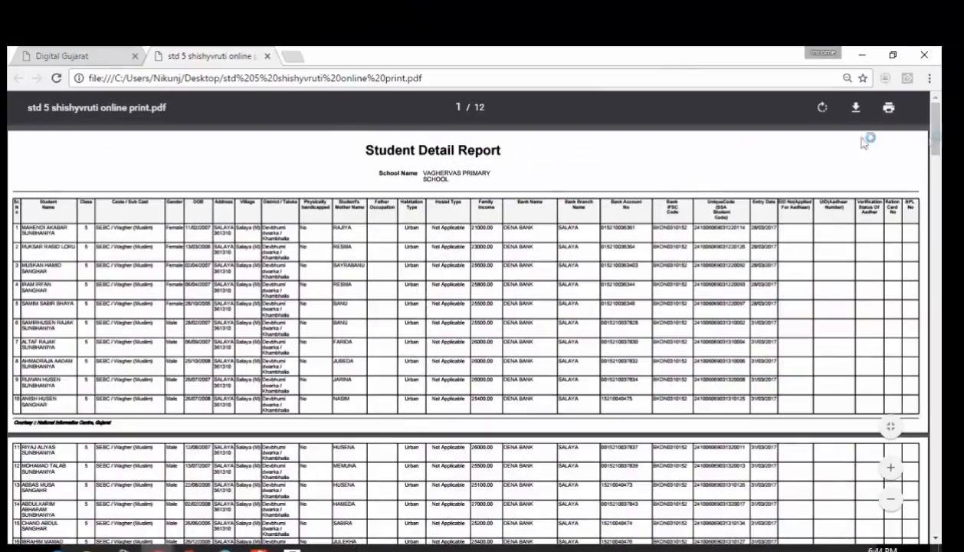
pyautogui.scroll(-2, 471, 330)
pyautogui.moveTo(937, 142)
pyautogui.mouseDown()
pyautogui.moveTo(937, 237)
pyautogui.moveTo(939, 145)
pyautogui.mouseUp()
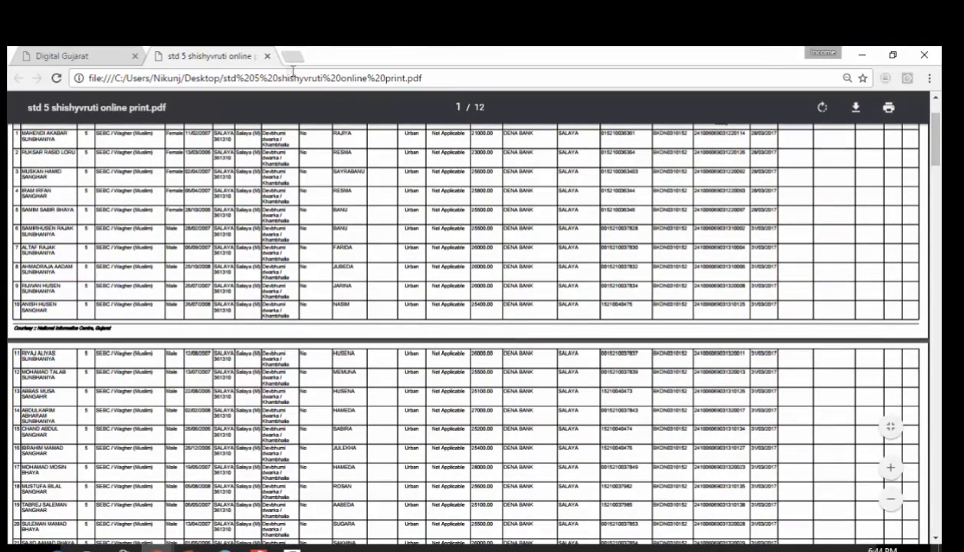
pyautogui.click(268, 57)
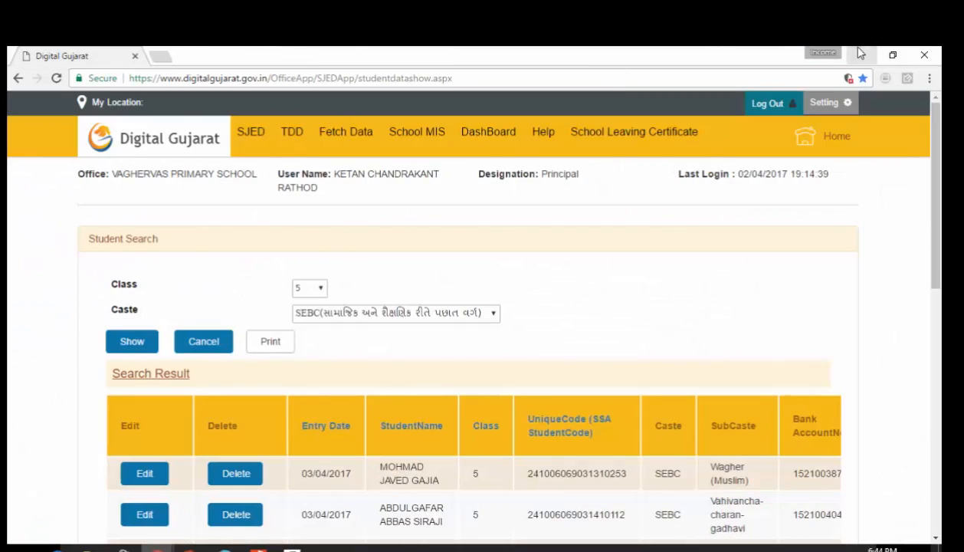
# Minimize Chrome and the circular, then open the saved "std 5 shishyvruti online print" PDF from the Desktop in Nitro Pro.
pyautogui.click(859, 52)
pyautogui.click(857, 48)
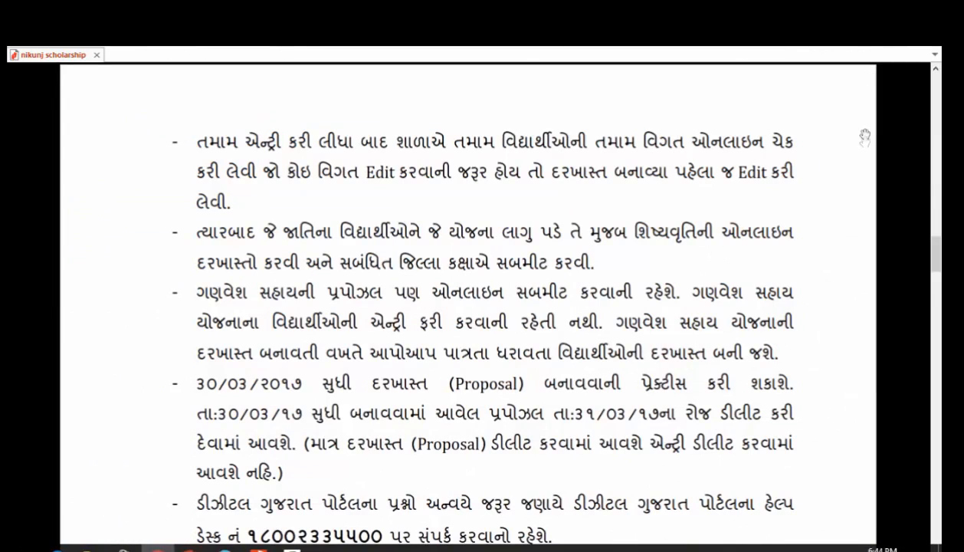
pyautogui.press('Escape')
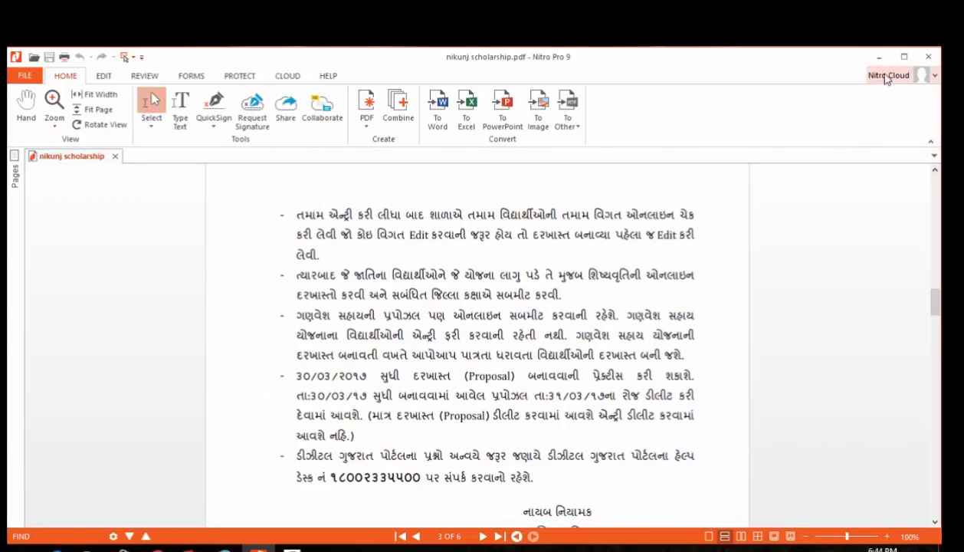
pyautogui.click(862, 52)
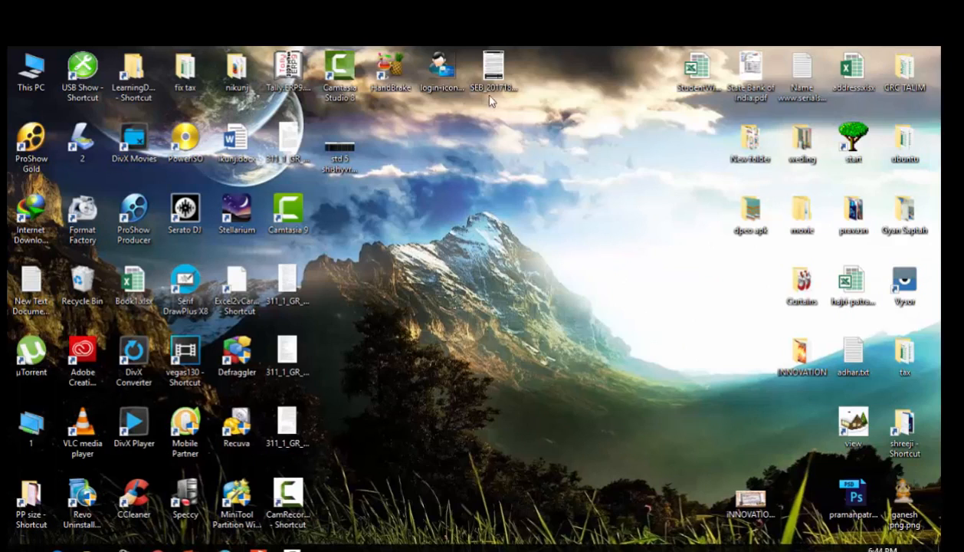
pyautogui.click(338, 157)
pyautogui.doubleClick(338, 157)
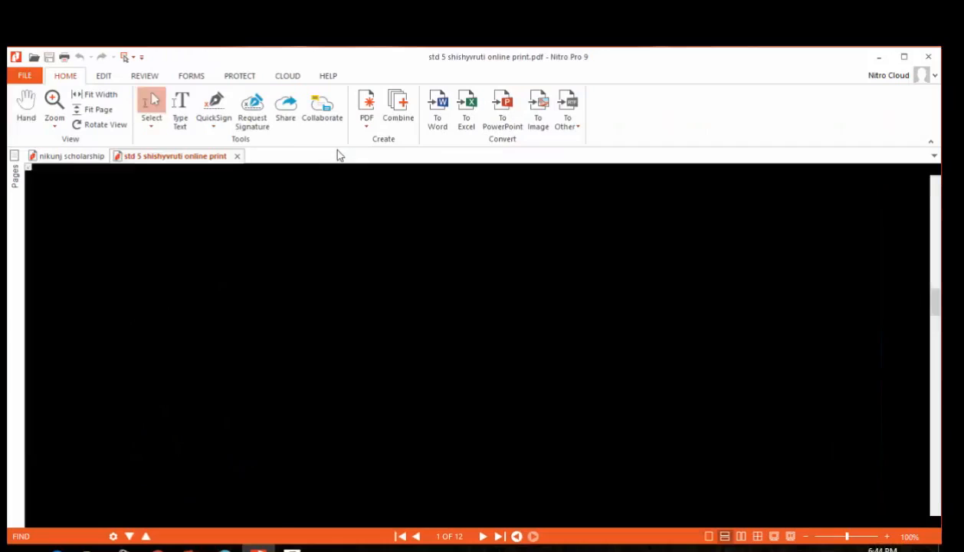
# Adjust the report's magnification and examine the first page's student records across all columns, from student name to entry date.
pyautogui.scroll(-5, 919, 199)
pyautogui.click(808, 537)
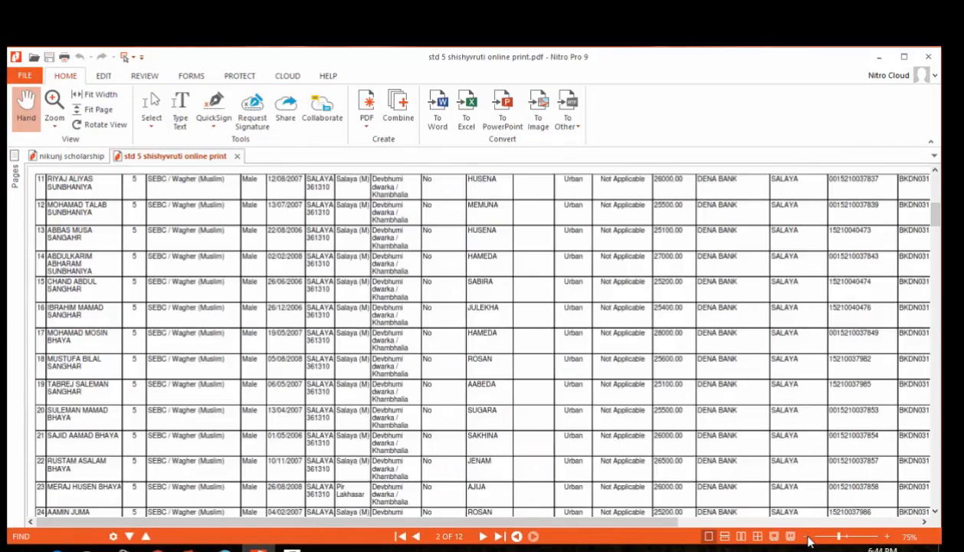
pyautogui.click(808, 537)
pyautogui.moveTo(822, 537); pyautogui.dragTo(844, 538)
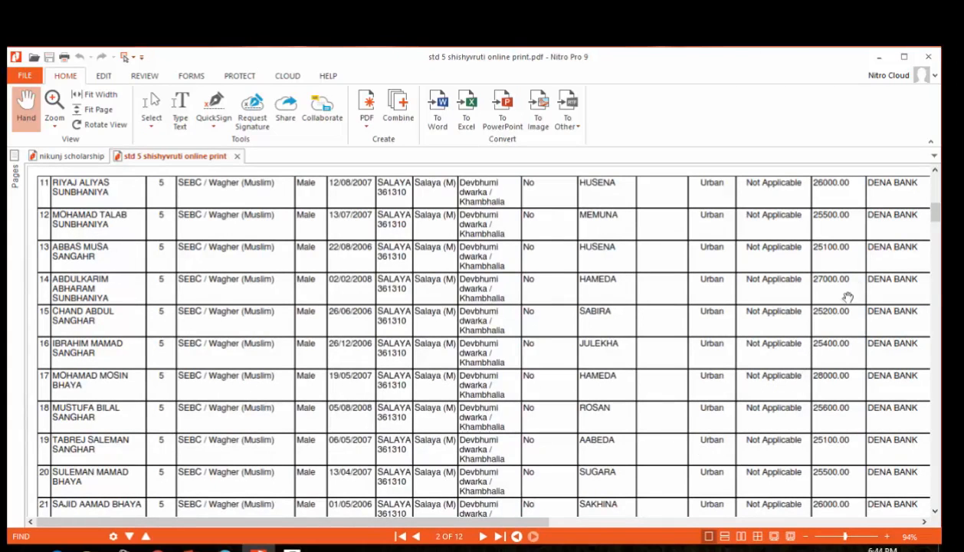
pyautogui.moveTo(935, 219); pyautogui.dragTo(936, 178)
pyautogui.click(449, 535)
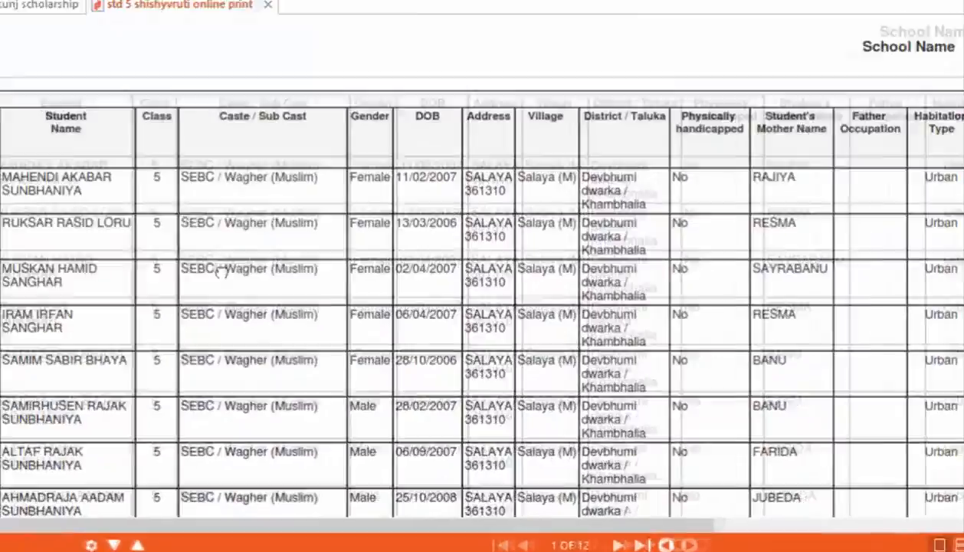
pyautogui.scroll(-3, 238, 188)
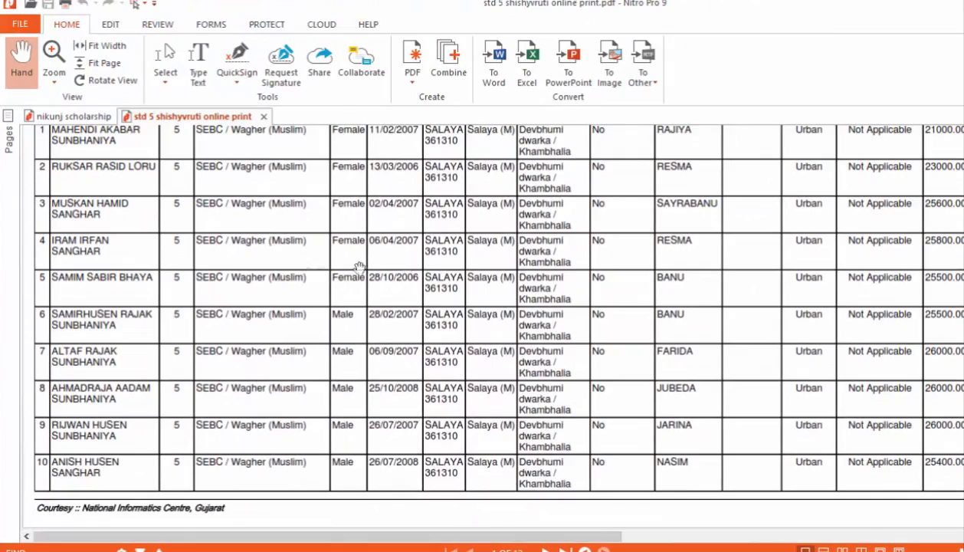
pyautogui.hscroll(1, 429, 217)
pyautogui.hscroll(6, 306, 291)
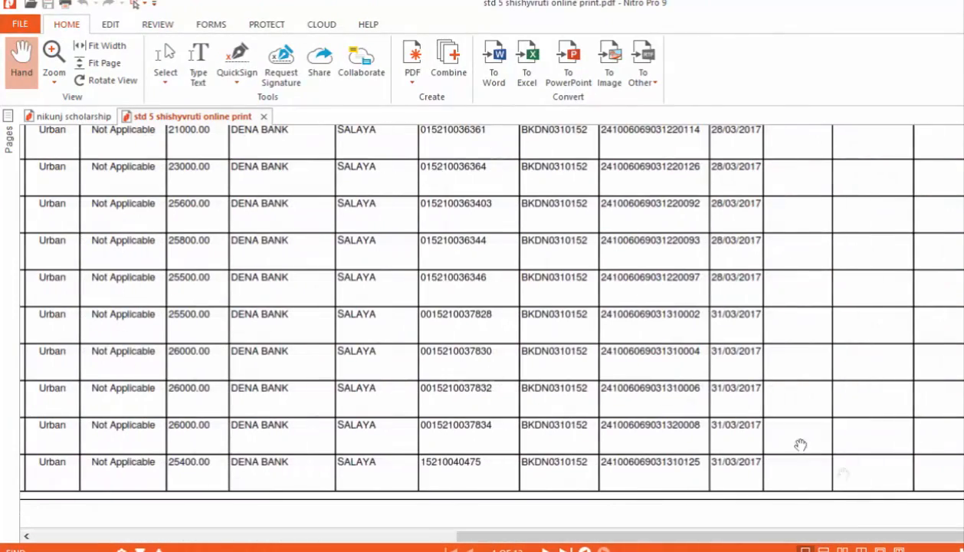
pyautogui.scroll(-3, 491, 322)
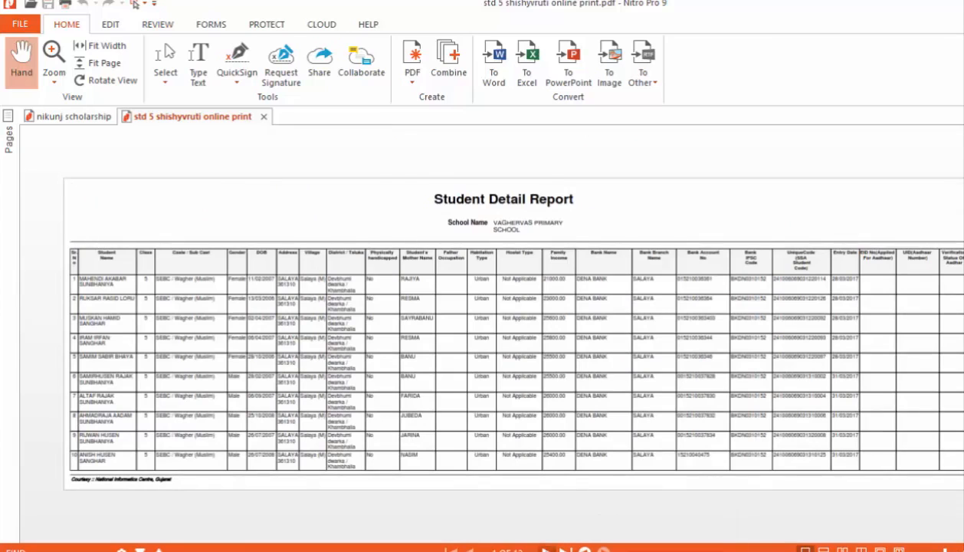
# Page through the Student Detail Report from page 1 to page 5 to review the student records.
pyautogui.press('pagedown')
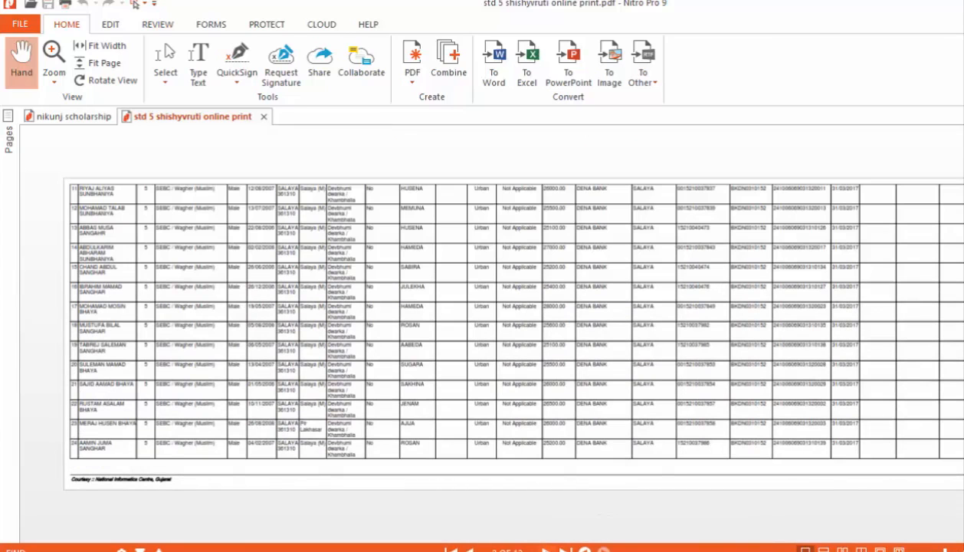
pyautogui.press('pagedown')
pyautogui.press('pagedown')
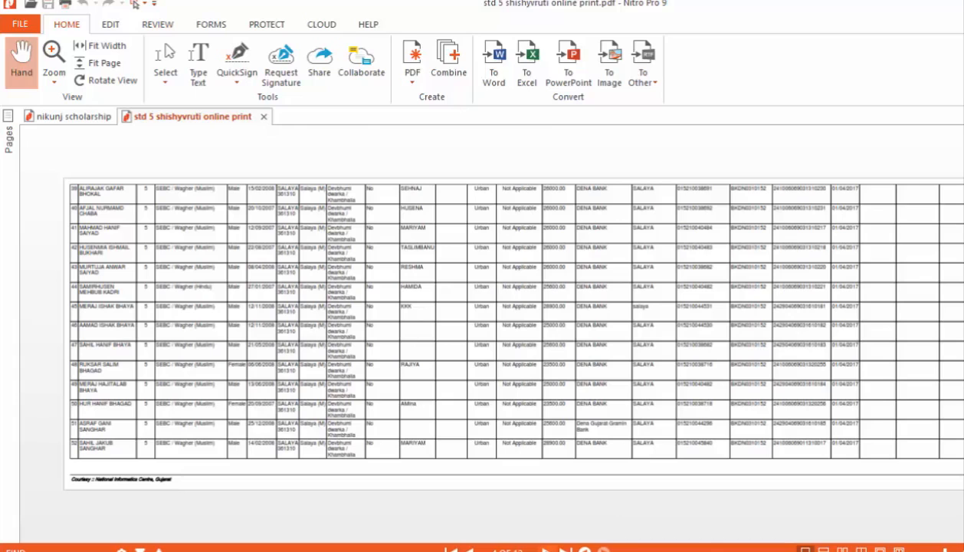
pyautogui.press('pagedown')
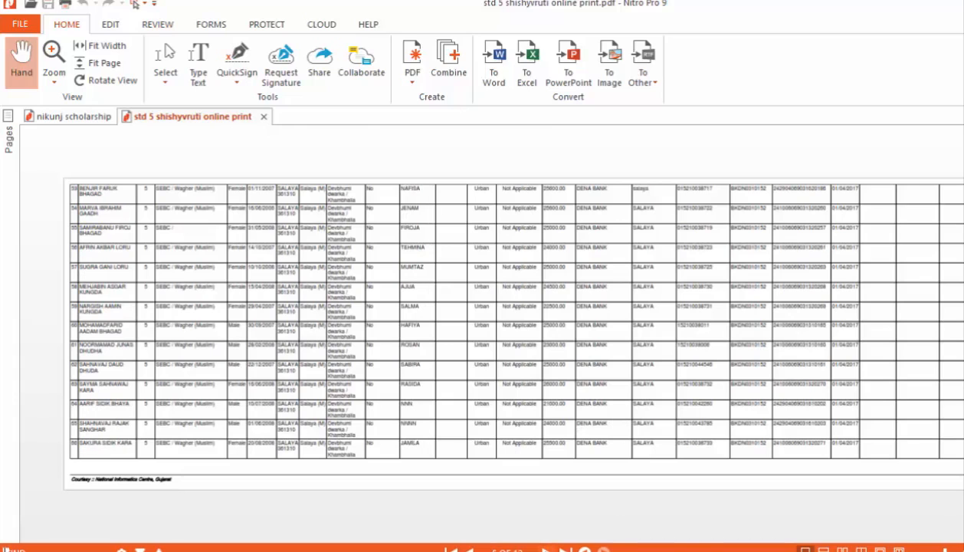
# Search the report for a student's first name, enlarge the page, and go to the next match.
pyautogui.hotkey('ctrl', 'f')
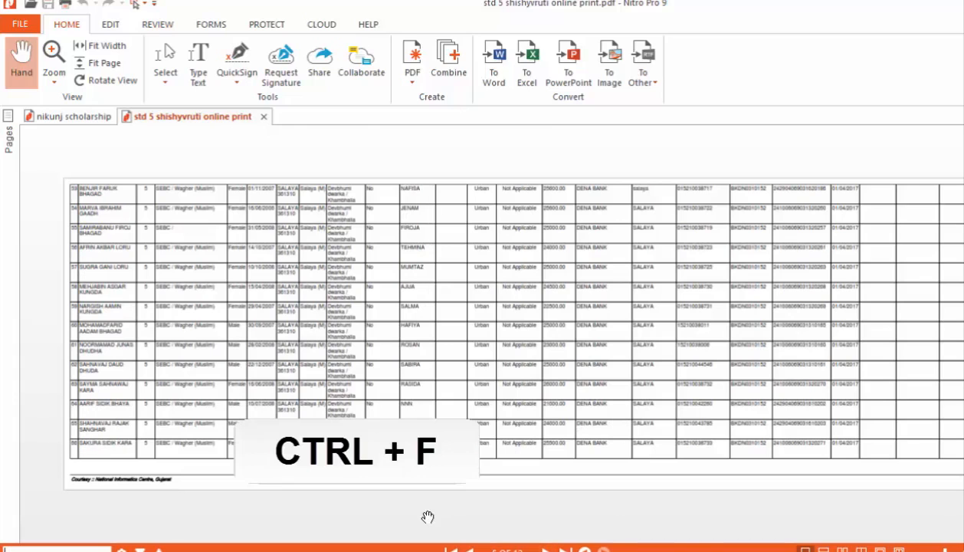
pyautogui.write('hos')
pyautogui.press('Return')
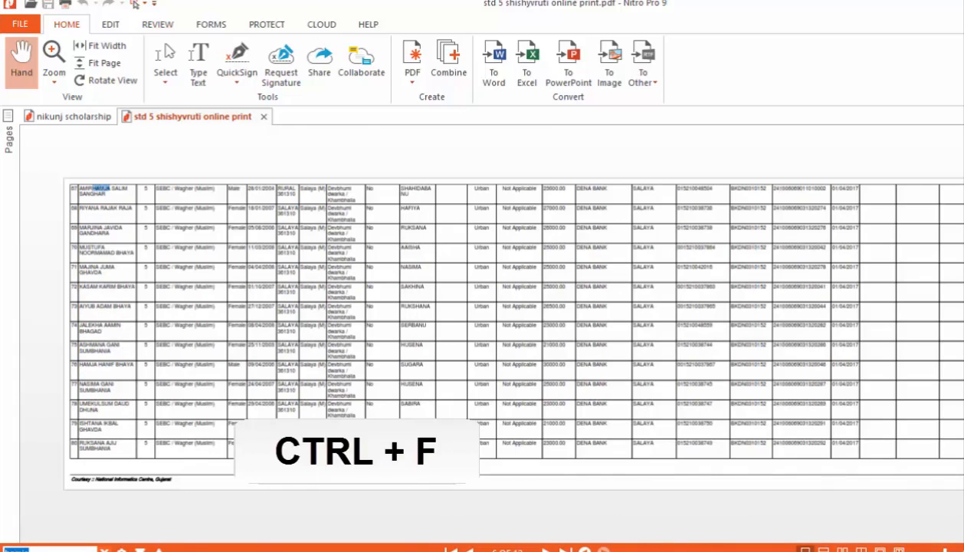
pyautogui.hotkey('ctrl', '+')
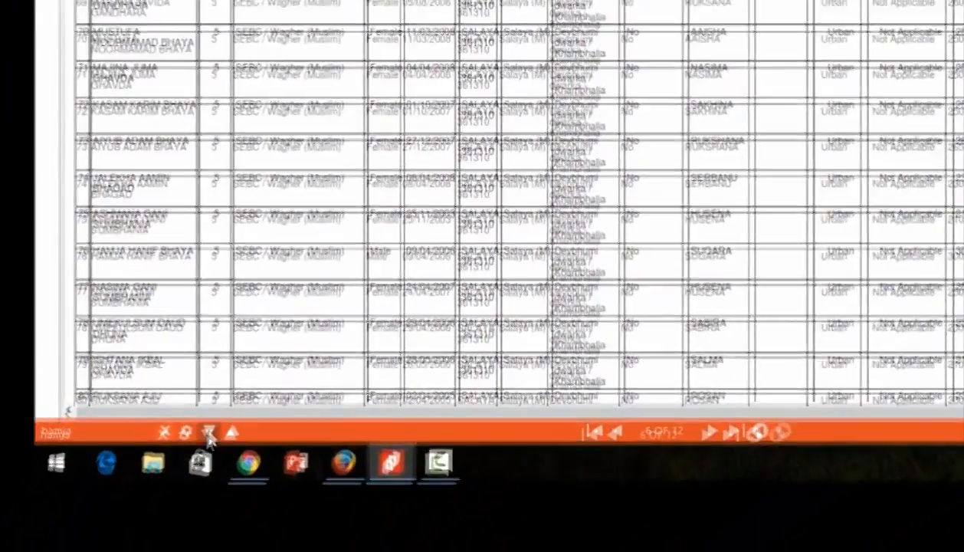
pyautogui.click(171, 498)
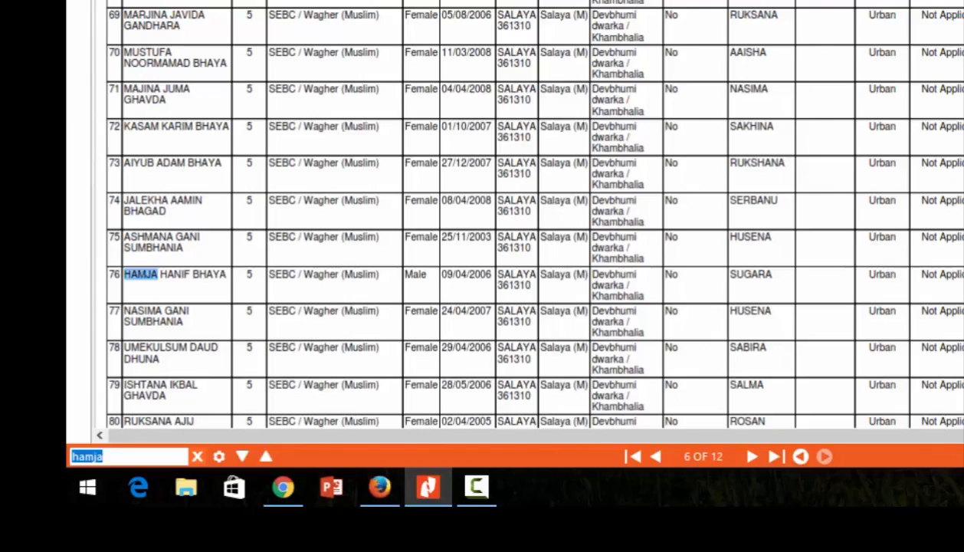
# Close the report PDF and switch to the Digital Gujarat portal in Chrome.
pyautogui.hotkey('alt', 'F4')
pyautogui.click(283, 485)
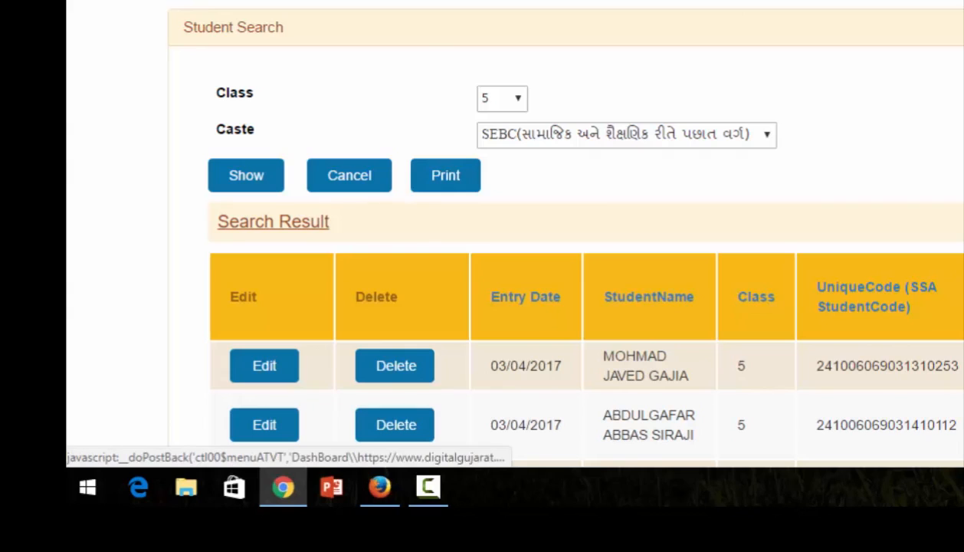
# Open the principal's DashBoard page and check the All Student count.
pyautogui.click(759, 0)
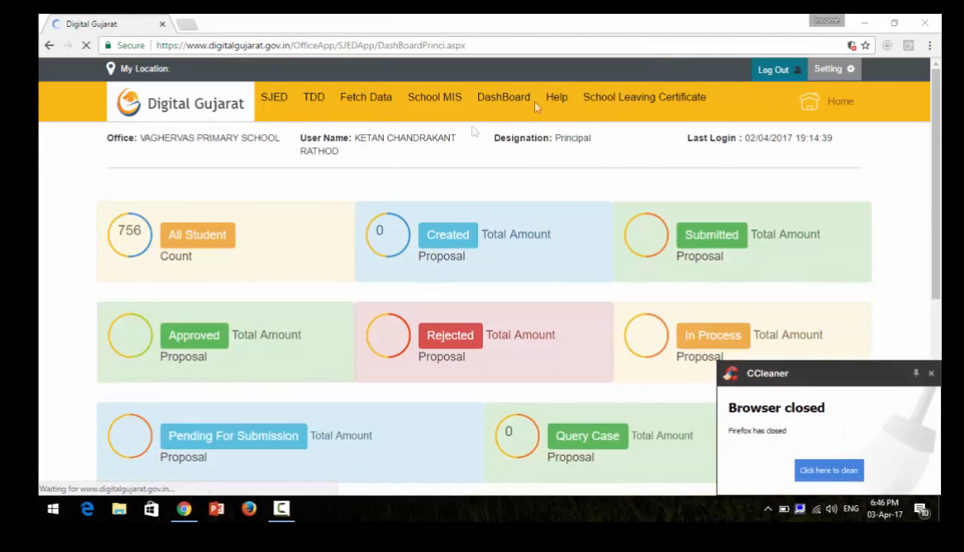
pyautogui.doubleClick(127, 232)
pyautogui.click(239, 237)
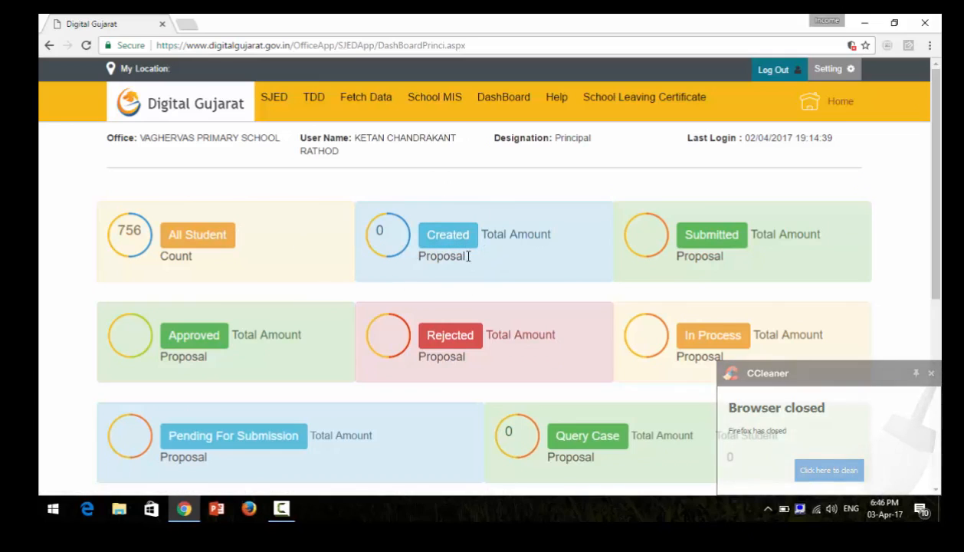
pyautogui.moveTo(115, 229); pyautogui.dragTo(145, 231)
pyautogui.click(146, 232)
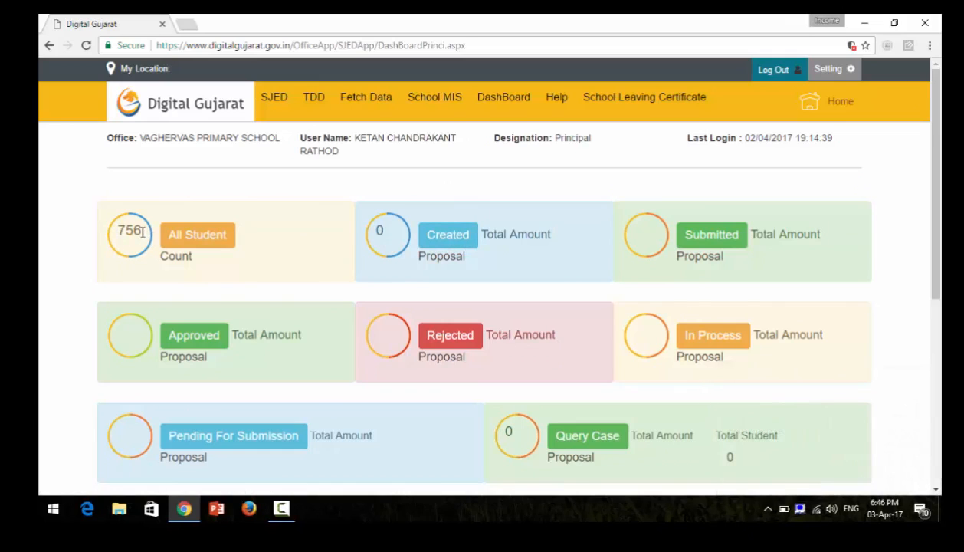
# Review the proposal status tiles on the dashboard, including the Approved proposals.
pyautogui.scroll(-1, 932, 234)
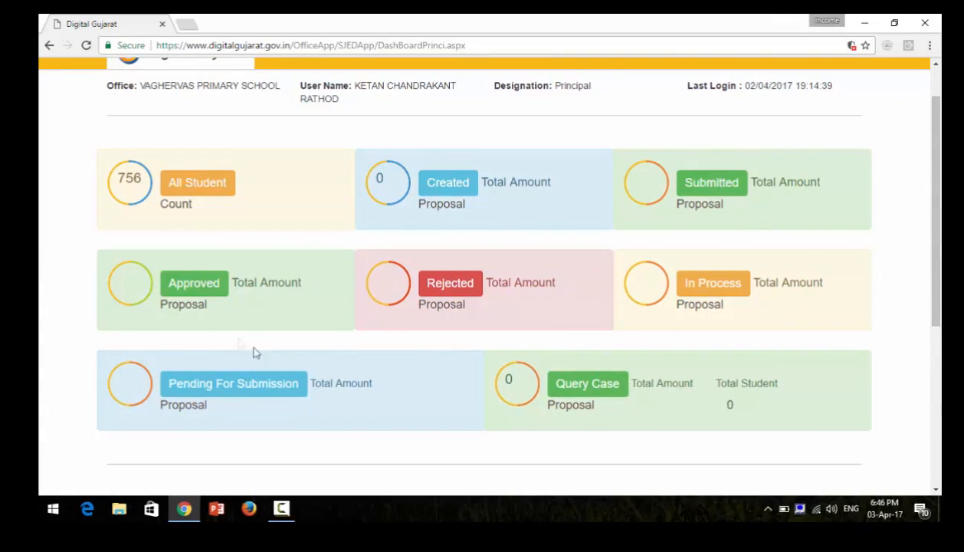
pyautogui.moveTo(218, 284); pyautogui.dragTo(108, 305)
pyautogui.click(109, 295)
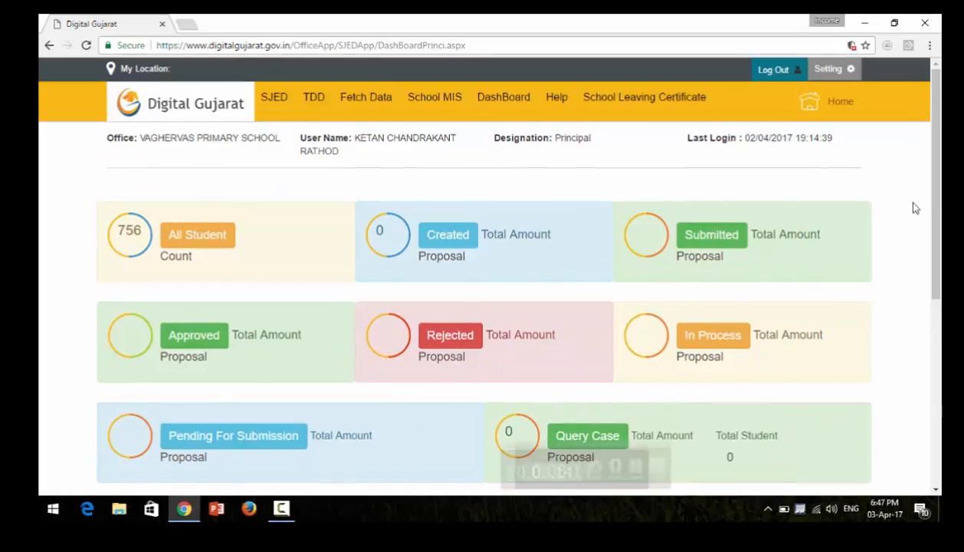
pyautogui.scroll(1, 360, 492)
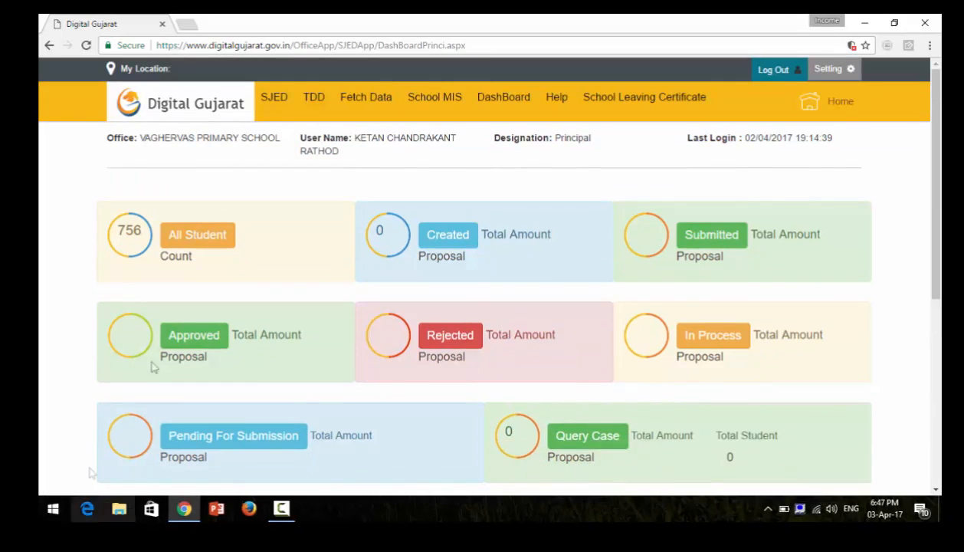